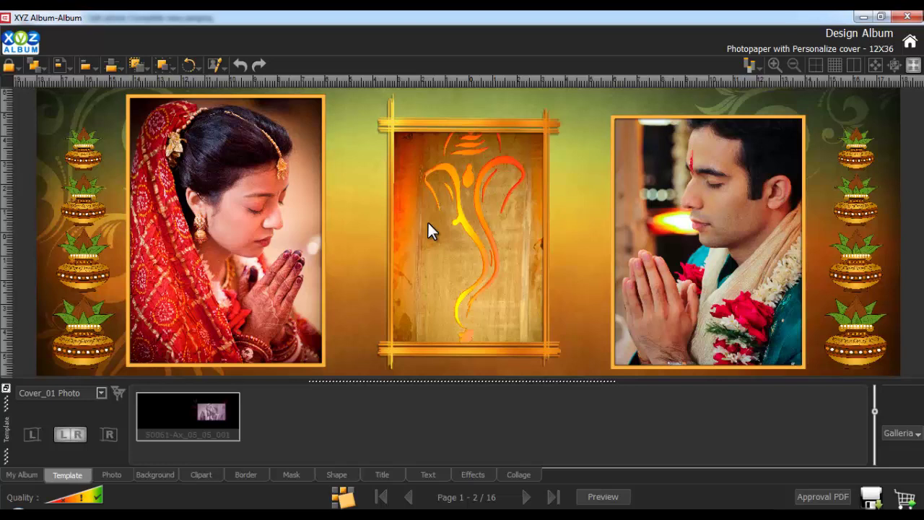
- Open the bride's cover photo in the Enhance photo editor
{"action": "left_click", "coordinate": [246, 187]}
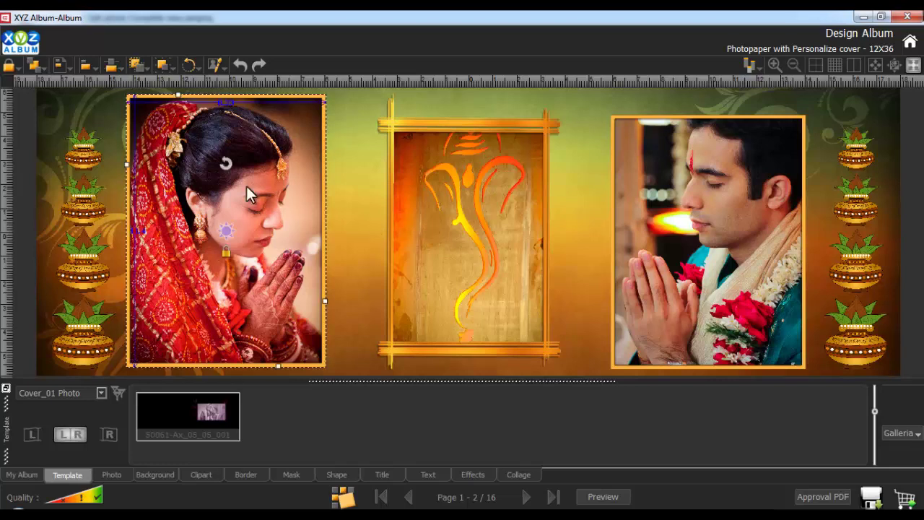
{"action": "left_click", "coordinate": [217, 67]}
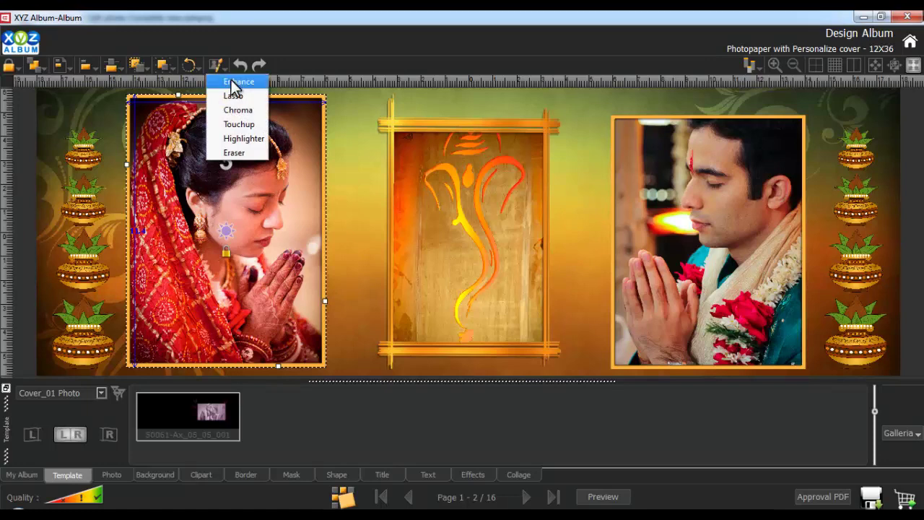
{"action": "left_click", "coordinate": [230, 81]}
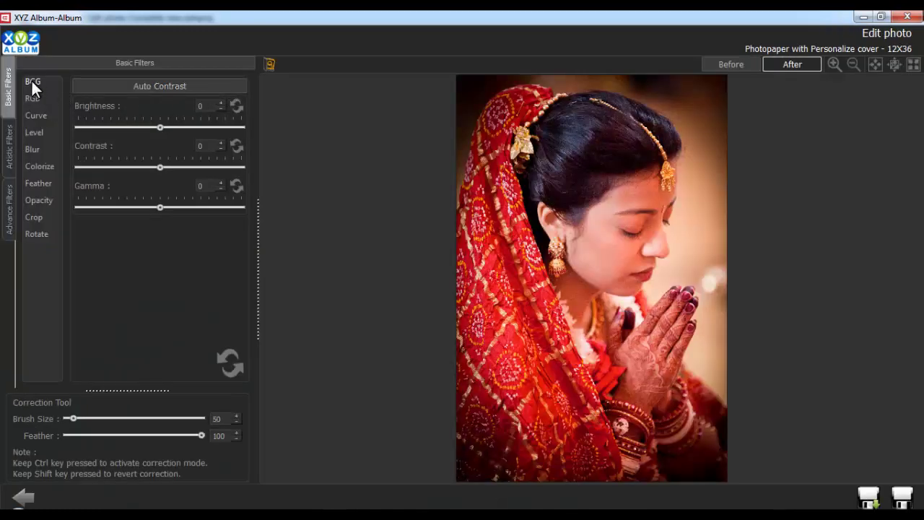
- Try brightness -15, contrast -15 and gamma 15 on the bride photo
{"action": "left_click", "coordinate": [30, 80]}
{"action": "key", "text": "Tab"}
{"action": "type", "text": "-15"}
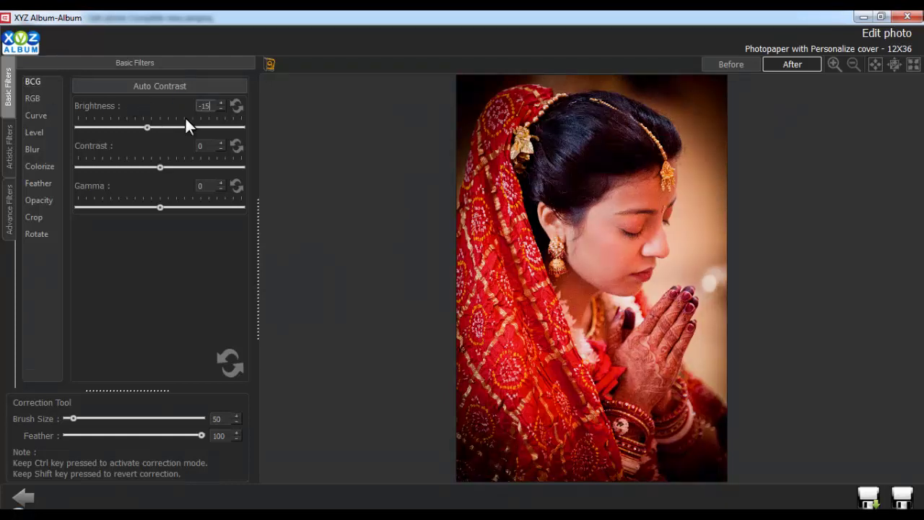
{"action": "key", "text": "Tab"}
{"action": "type", "text": "-15"}
{"action": "key", "text": "Tab"}
{"action": "type", "text": "15"}
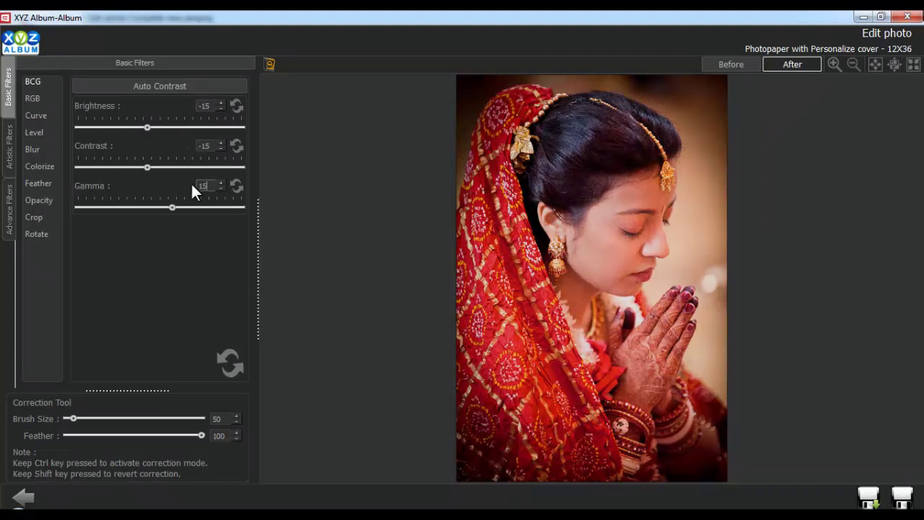
- Set the correction brush size to 500 and reset brightness, contrast and gamma to 0
{"action": "double_click", "coordinate": [217, 418]}
{"action": "type", "text": "500"}
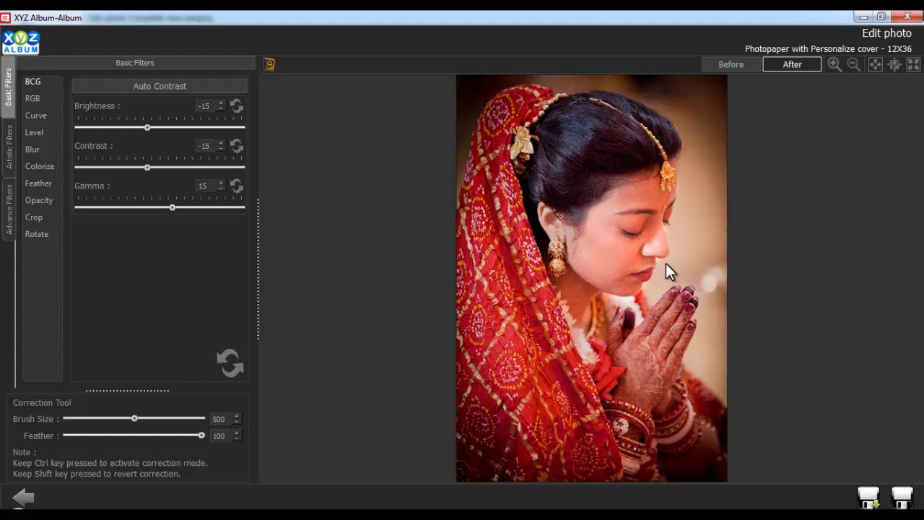
{"action": "left_click", "coordinate": [226, 364]}
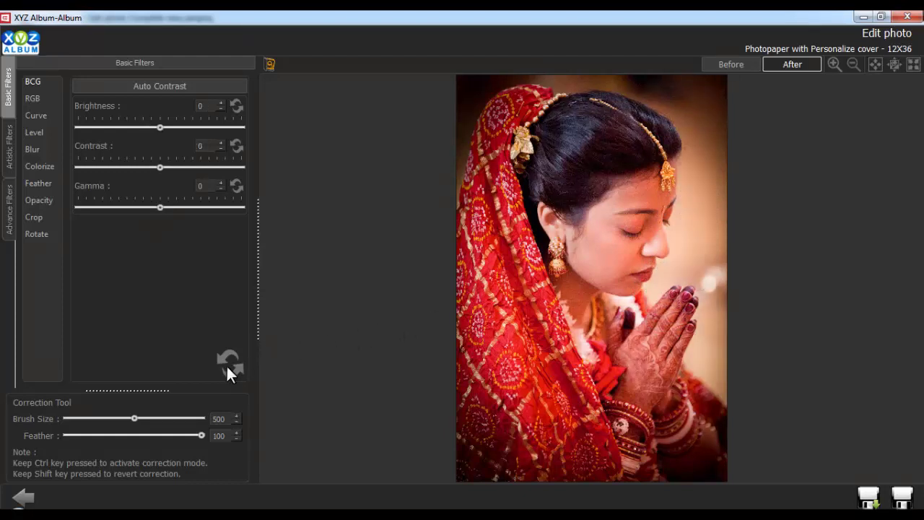
- Try red -15, green 5 and blue 1, then reset the RGB values
{"action": "left_click", "coordinate": [29, 96]}
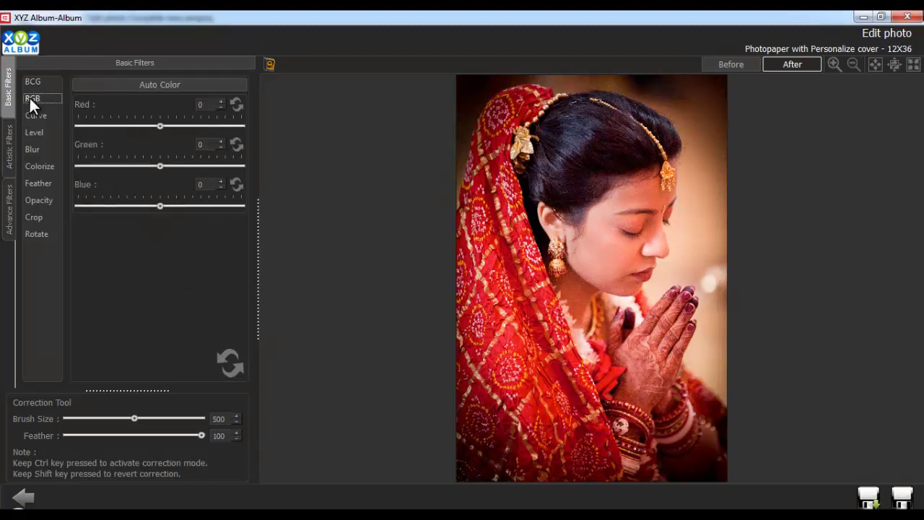
{"action": "type", "text": "-15"}
{"action": "left_click", "coordinate": [192, 144]}
{"action": "type", "text": "5"}
{"action": "left_click", "coordinate": [189, 185]}
{"action": "type", "text": "1"}
{"action": "left_click", "coordinate": [232, 363]}
- Bend the tone curve upward, then reload the original photo
{"action": "left_click", "coordinate": [38, 115]}
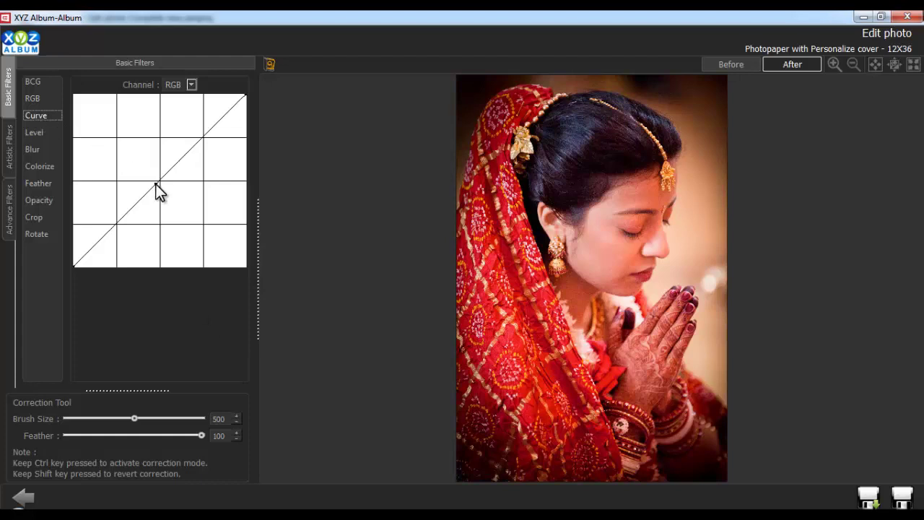
{"action": "mouse_move", "coordinate": [156, 184]}
{"action": "left_mouse_down"}
{"action": "mouse_move", "coordinate": [148, 172]}
{"action": "mouse_move", "coordinate": [162, 191]}
{"action": "left_mouse_up"}
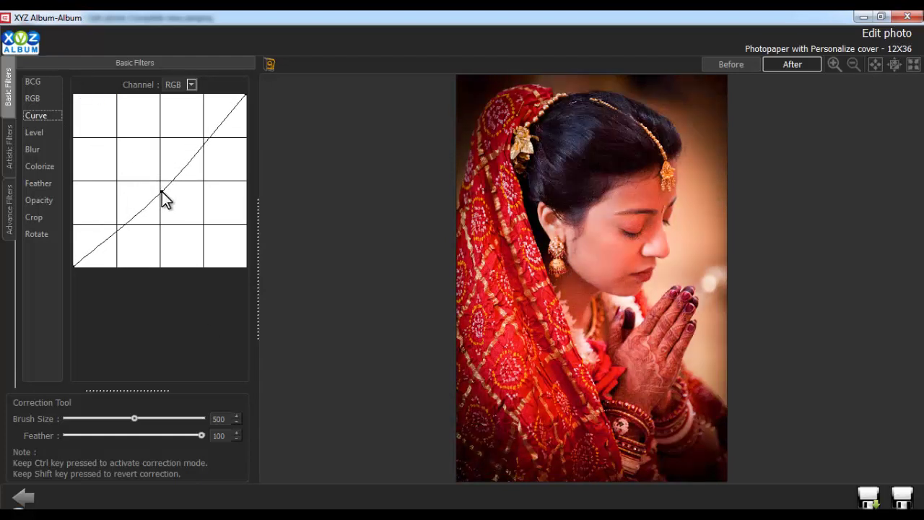
{"action": "left_click", "coordinate": [268, 65]}
{"action": "left_click", "coordinate": [424, 279]}
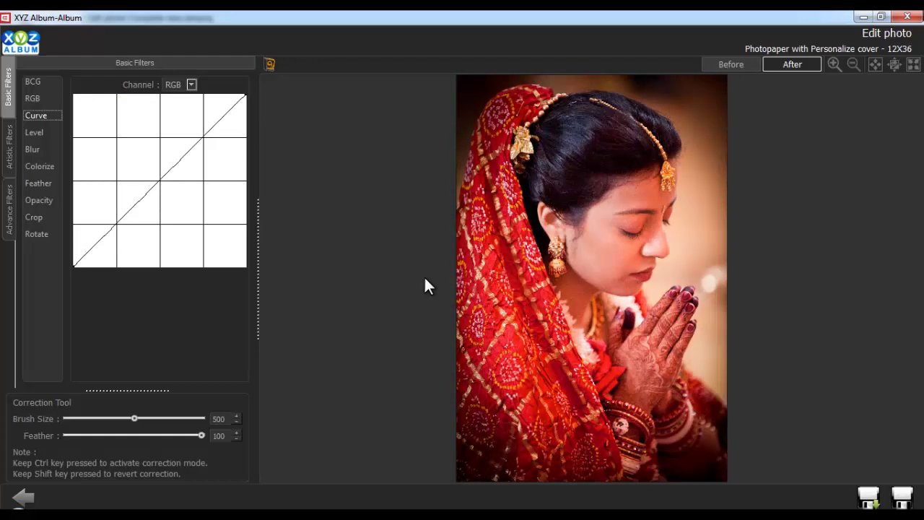
- Try levels black point 16 and output white 240, reset them, and set blur to 20
{"action": "left_click", "coordinate": [36, 131]}
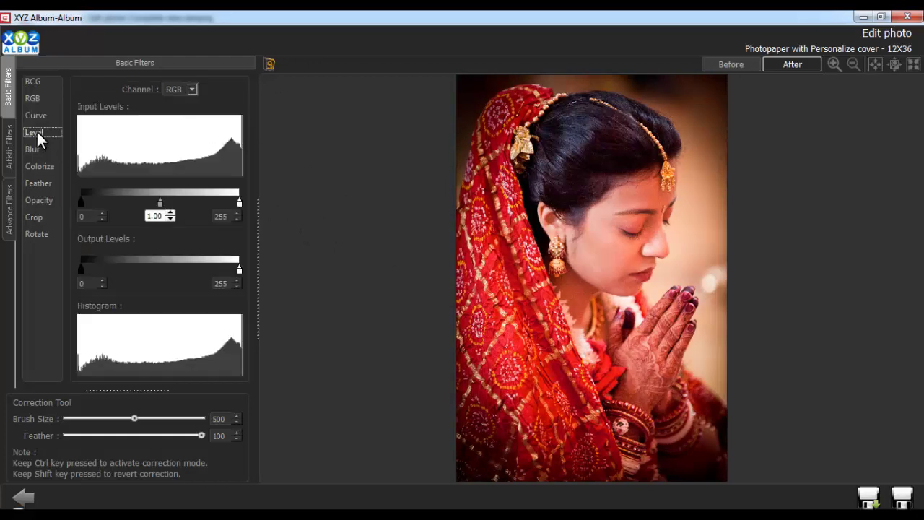
{"action": "left_click_drag", "start_coordinate": [81, 202], "coordinate": [90, 200]}
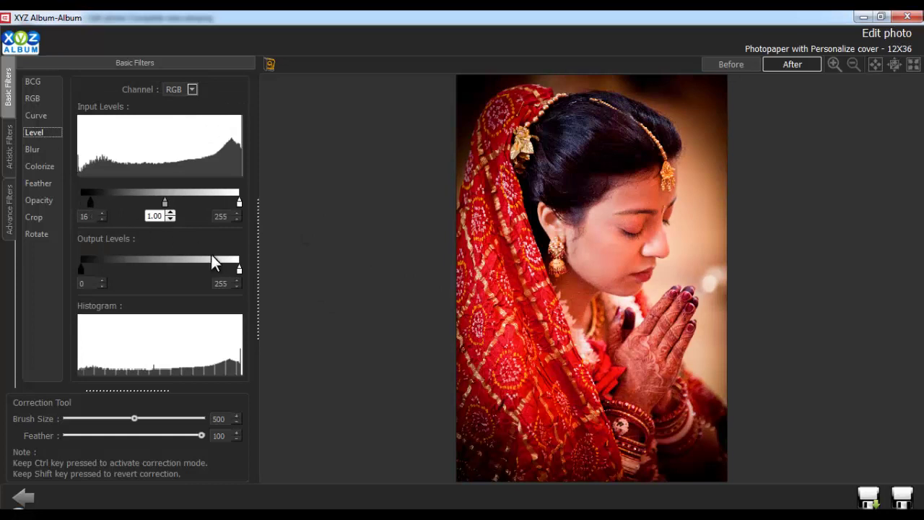
{"action": "left_click_drag", "start_coordinate": [239, 272], "coordinate": [230, 273]}
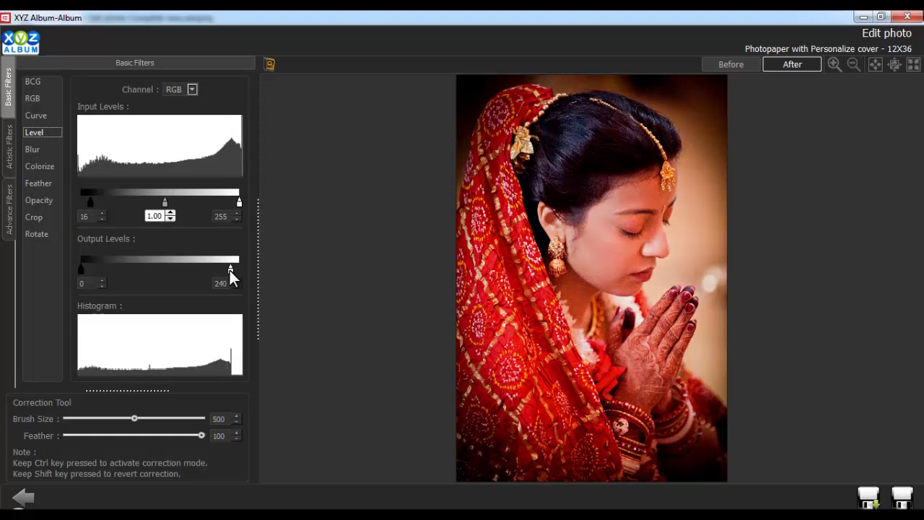
{"action": "left_click", "coordinate": [269, 64]}
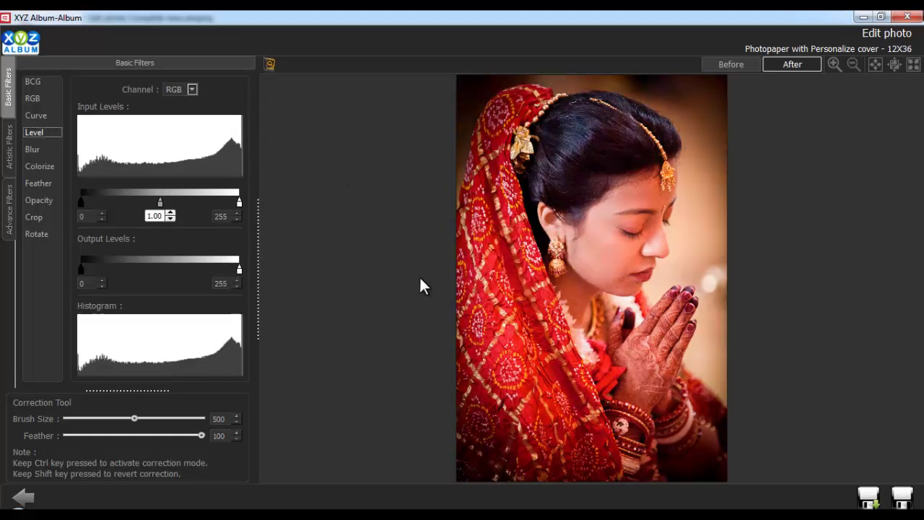
{"action": "left_click", "coordinate": [32, 149]}
{"action": "scroll", "coordinate": [193, 91], "scroll_direction": "up", "scroll_amount": 20}
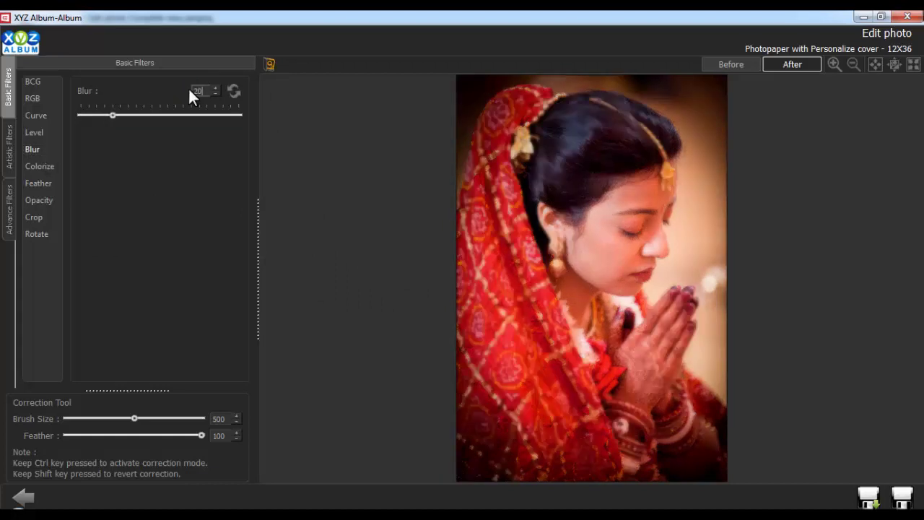
- Reset blur, then try a sampled brown tint at 60 opacity and reset colorize
{"action": "left_click", "coordinate": [234, 91]}
{"action": "left_click", "coordinate": [38, 166]}
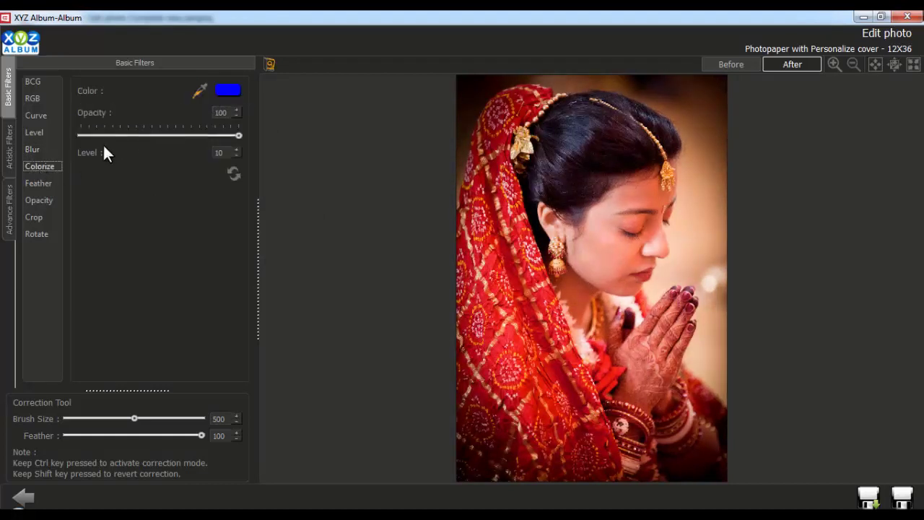
{"action": "left_click", "coordinate": [200, 91]}
{"action": "left_click", "coordinate": [717, 120]}
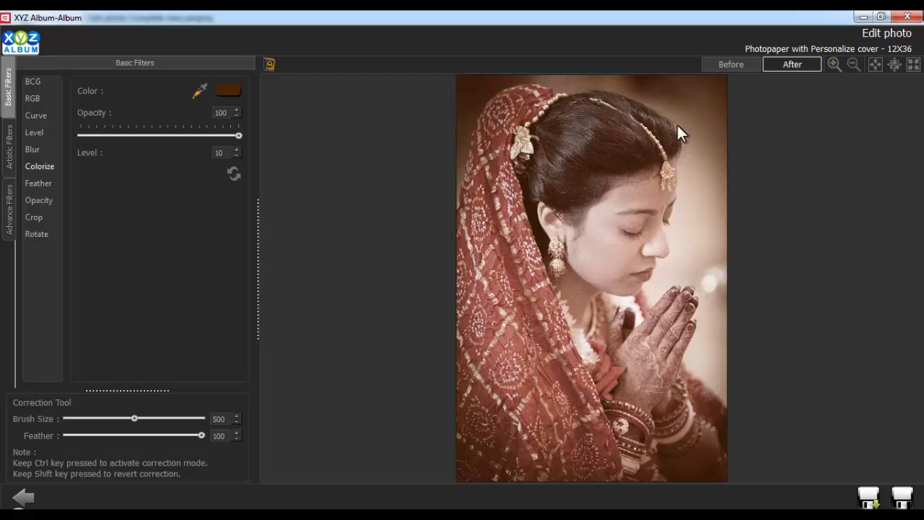
{"action": "double_click", "coordinate": [219, 113]}
{"action": "type", "text": "60"}
{"action": "key", "text": "Return"}
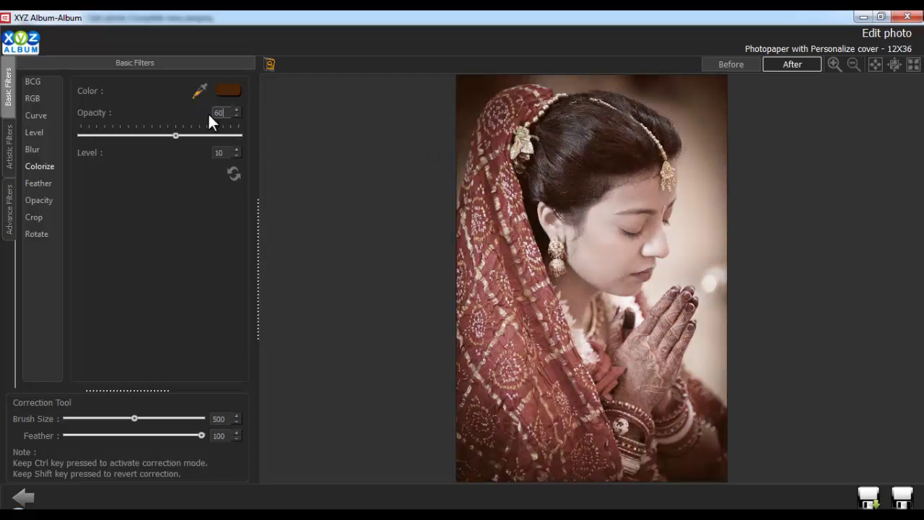
{"action": "double_click", "coordinate": [213, 154]}
{"action": "left_click", "coordinate": [232, 173]}
- Try feather 50 and photo opacity 71, resetting each back to default
{"action": "left_click", "coordinate": [34, 182]}
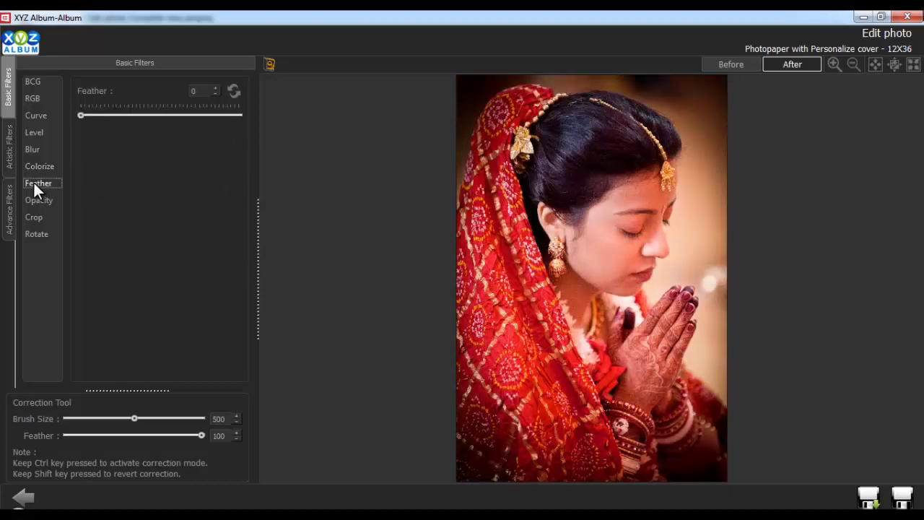
{"action": "double_click", "coordinate": [199, 91]}
{"action": "type", "text": "50"}
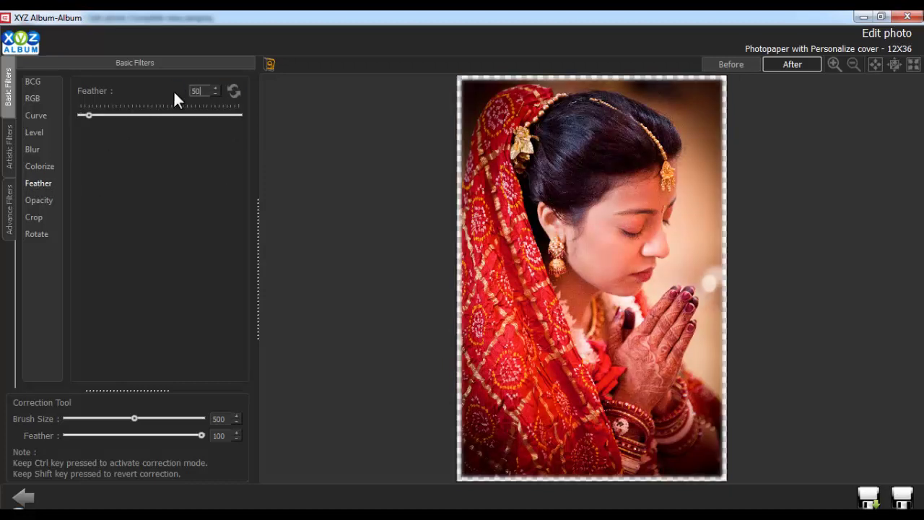
{"action": "left_click", "coordinate": [234, 91]}
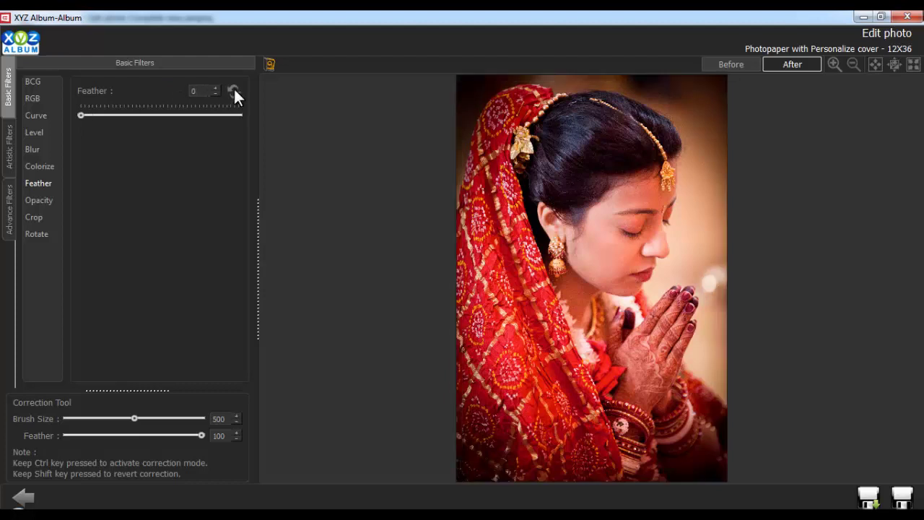
{"action": "left_click", "coordinate": [39, 200]}
{"action": "left_click_drag", "start_coordinate": [210, 115], "coordinate": [191, 115]}
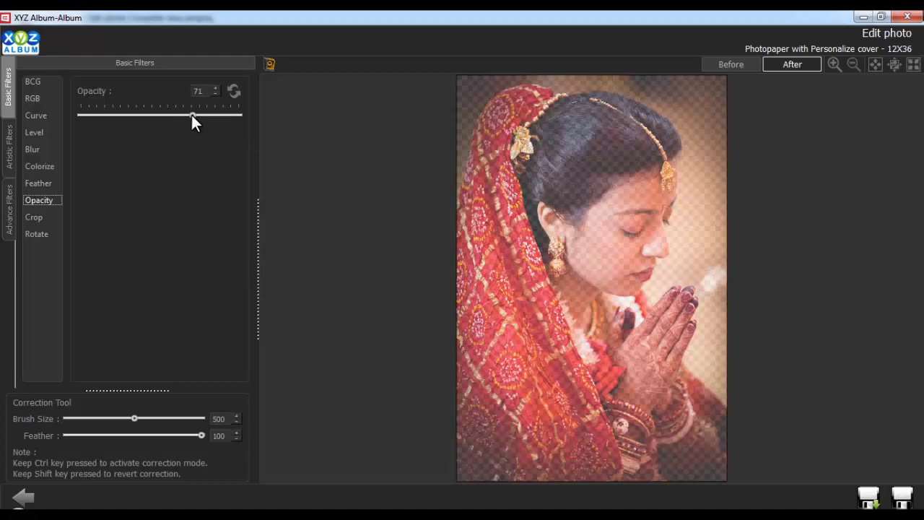
{"action": "left_click", "coordinate": [232, 90]}
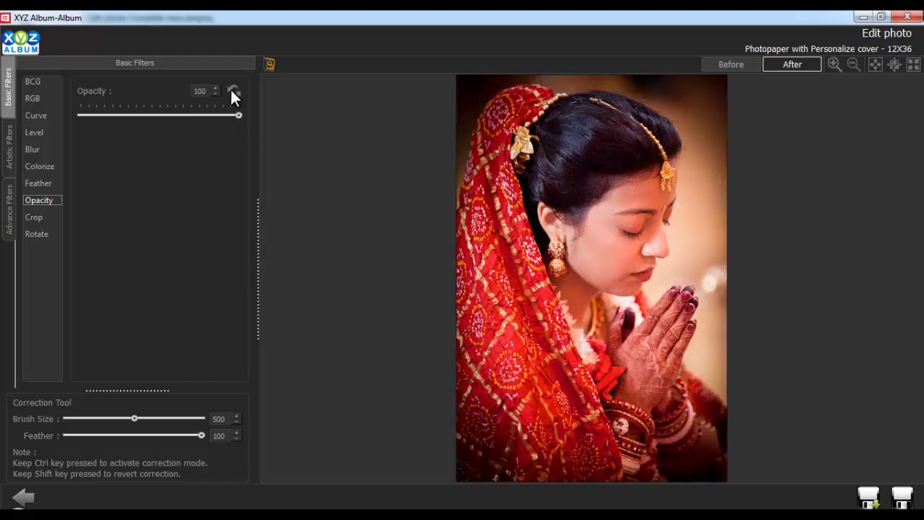
{"action": "left_click", "coordinate": [34, 216]}
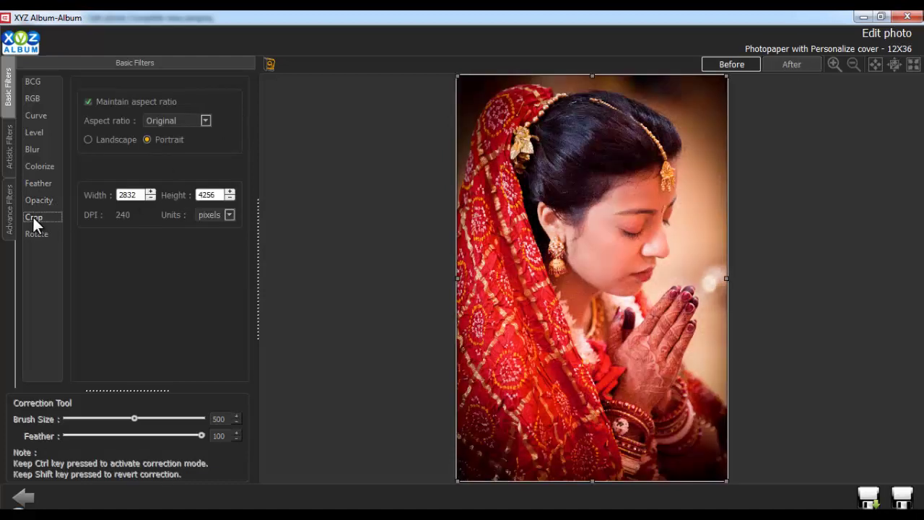
- Set a 3 x 5 portrait crop with unlocked aspect ratio, resized to 2660 by 3235
{"action": "left_click", "coordinate": [87, 139]}
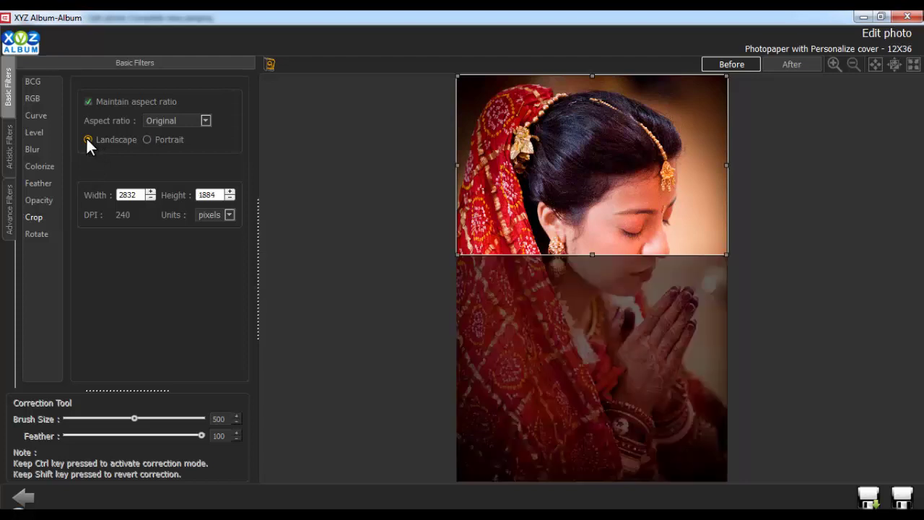
{"action": "left_click", "coordinate": [147, 139]}
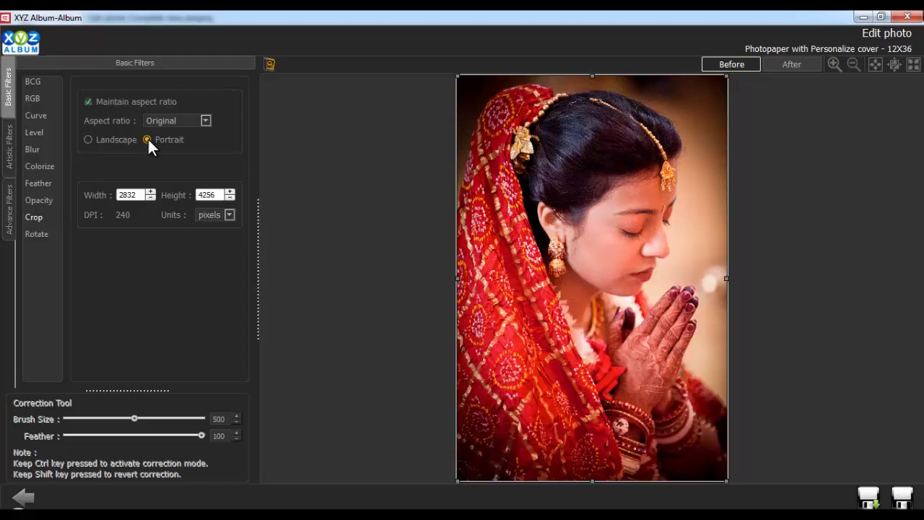
{"action": "left_click", "coordinate": [190, 121]}
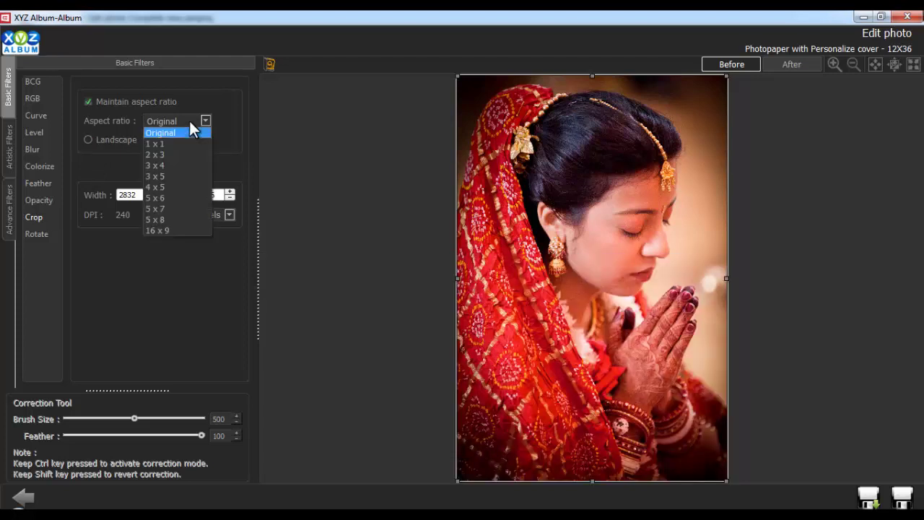
{"action": "left_click", "coordinate": [167, 177]}
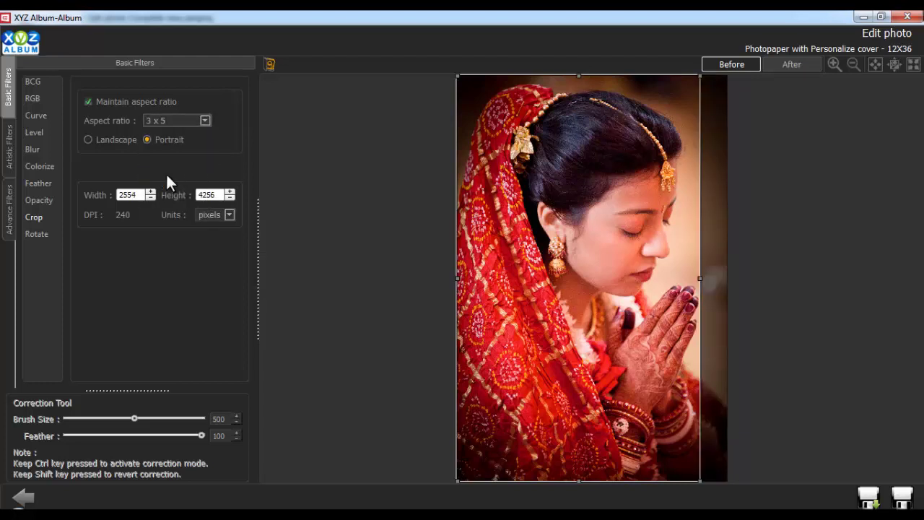
{"action": "left_click", "coordinate": [87, 101]}
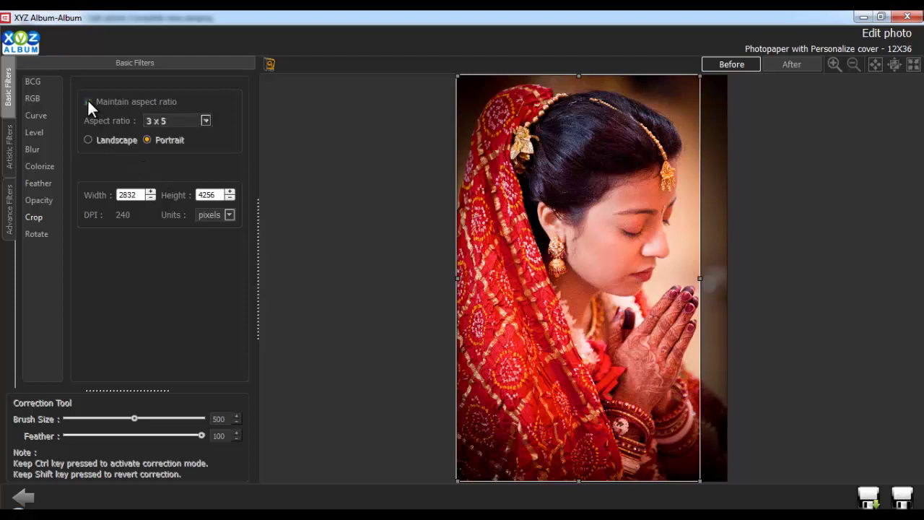
{"action": "left_click_drag", "start_coordinate": [699, 480], "coordinate": [721, 288]}
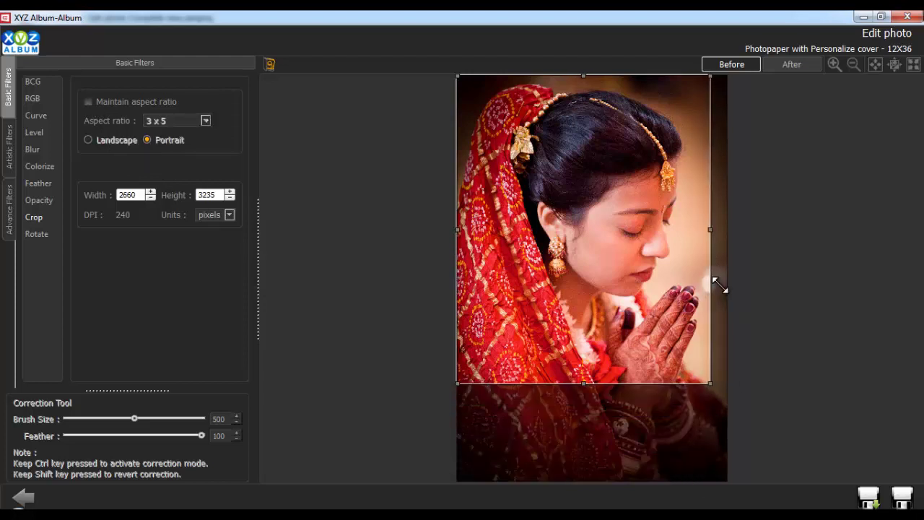
- Keep the crop units in pixels, then discard the crop by reloading the original photo
{"action": "double_click", "coordinate": [141, 195]}
{"action": "double_click", "coordinate": [208, 194]}
{"action": "left_click", "coordinate": [229, 215]}
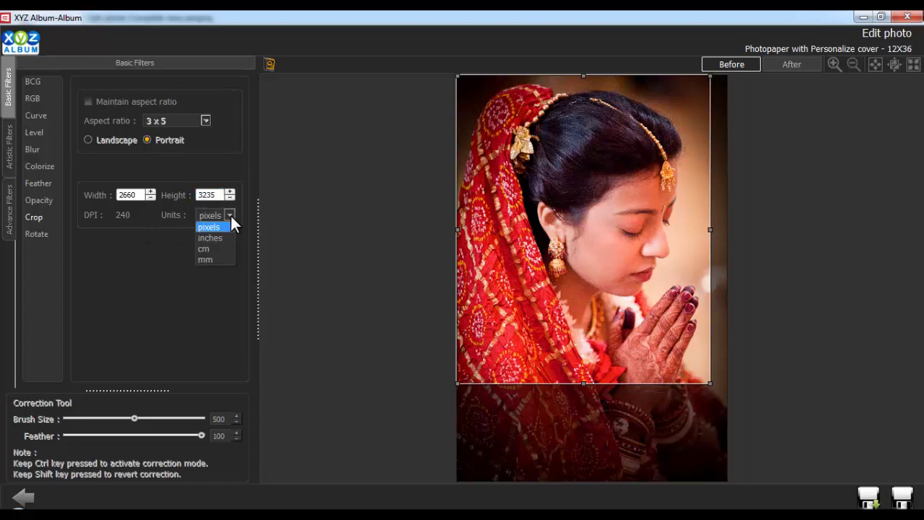
{"action": "left_click", "coordinate": [231, 216]}
{"action": "left_click", "coordinate": [270, 63]}
{"action": "left_click", "coordinate": [423, 280]}
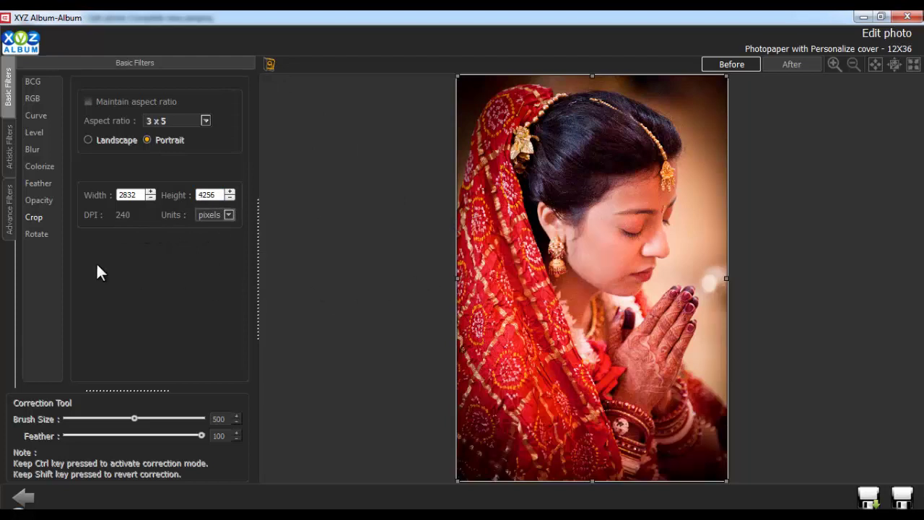
{"action": "left_click", "coordinate": [38, 235]}
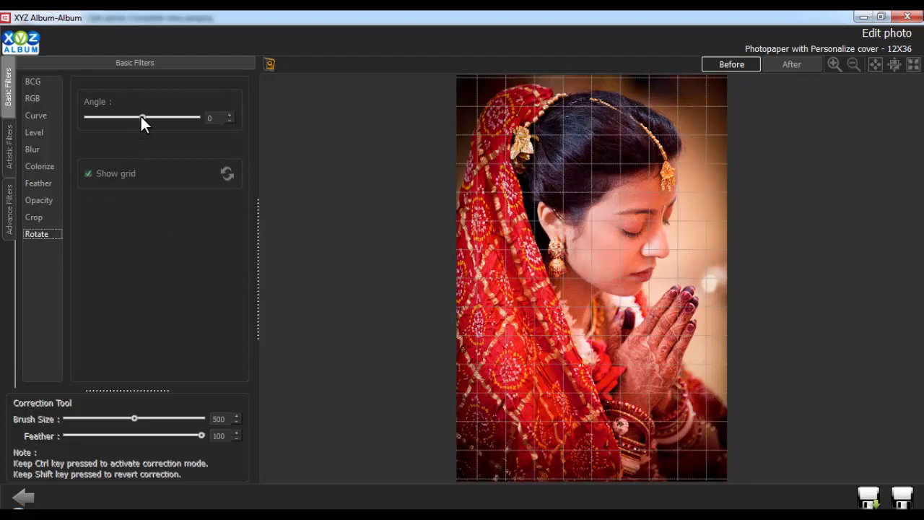
- Tilt the photo to -4 degrees, hide the grid, and reset the angle to 0
{"action": "left_click_drag", "start_coordinate": [142, 117], "coordinate": [136, 117]}
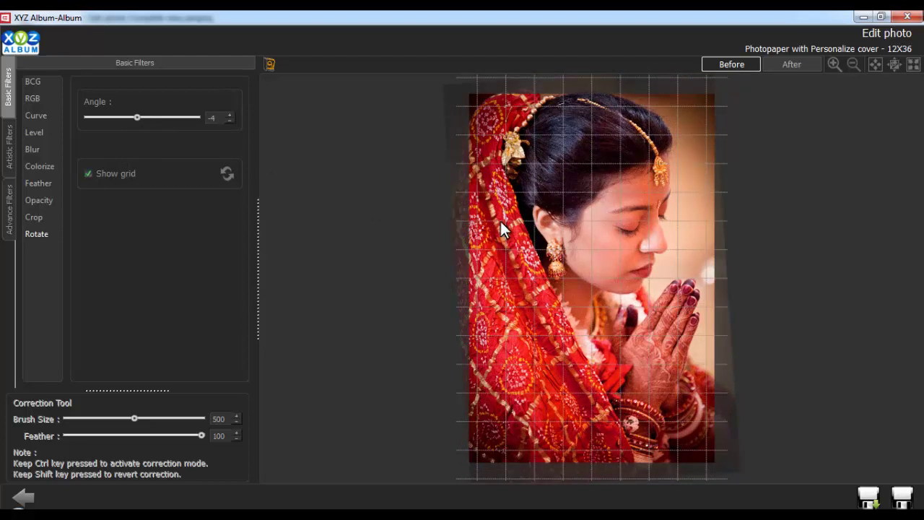
{"action": "left_click", "coordinate": [87, 173]}
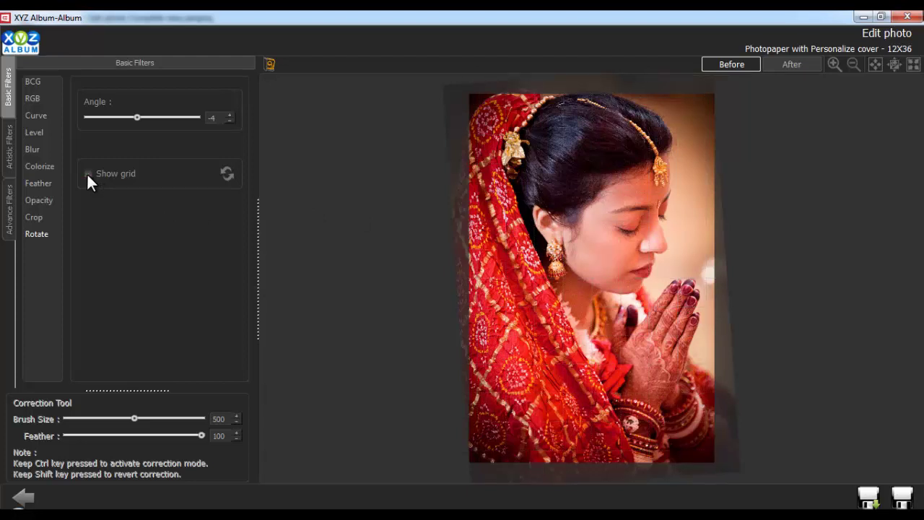
{"action": "left_click", "coordinate": [226, 174]}
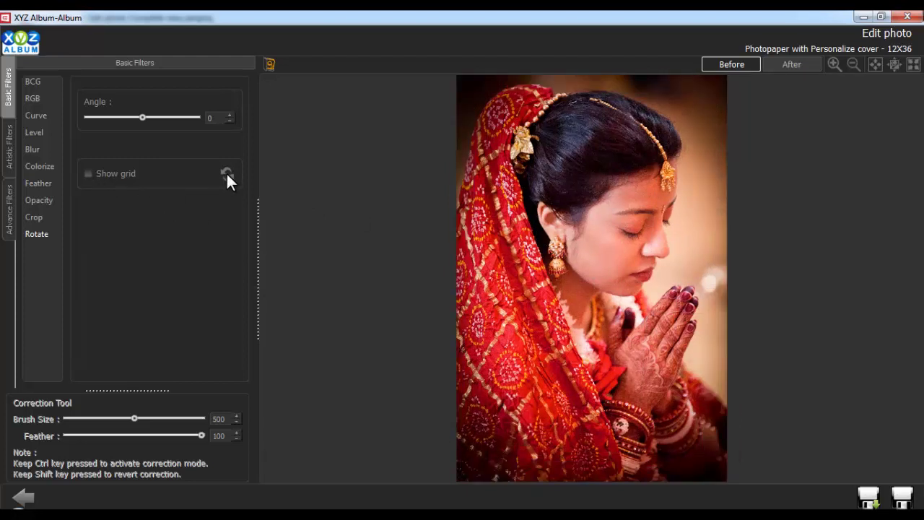
- Preview the artistic filters from Ripple through Charcoal Drawing
{"action": "left_click", "coordinate": [9, 146]}
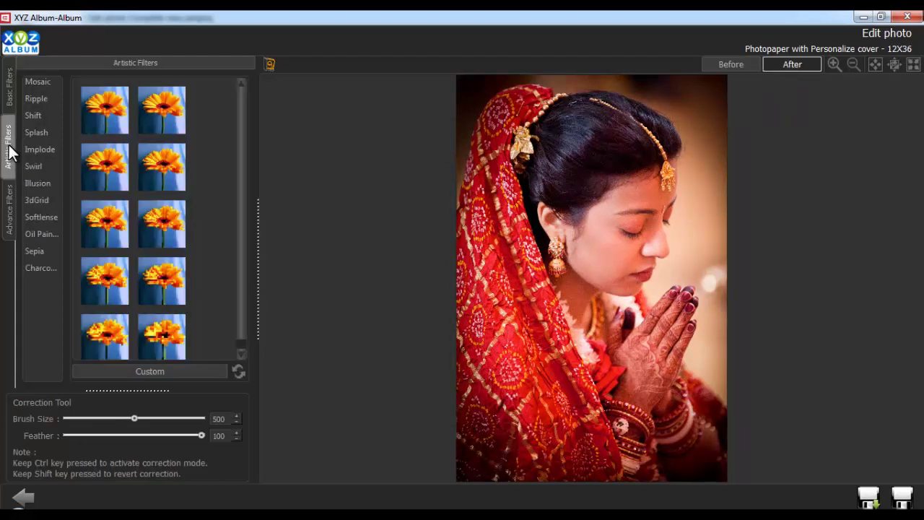
{"action": "left_click", "coordinate": [36, 98]}
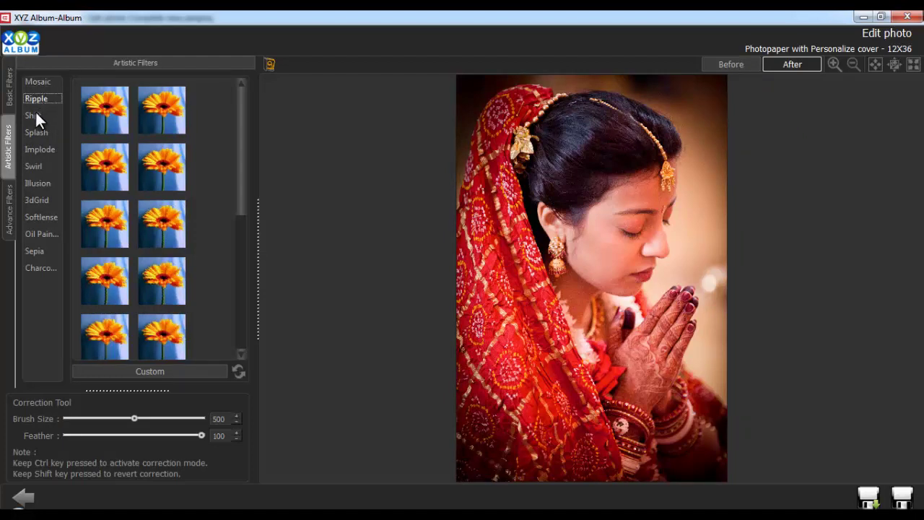
{"action": "left_click", "coordinate": [33, 116]}
{"action": "left_click", "coordinate": [40, 132]}
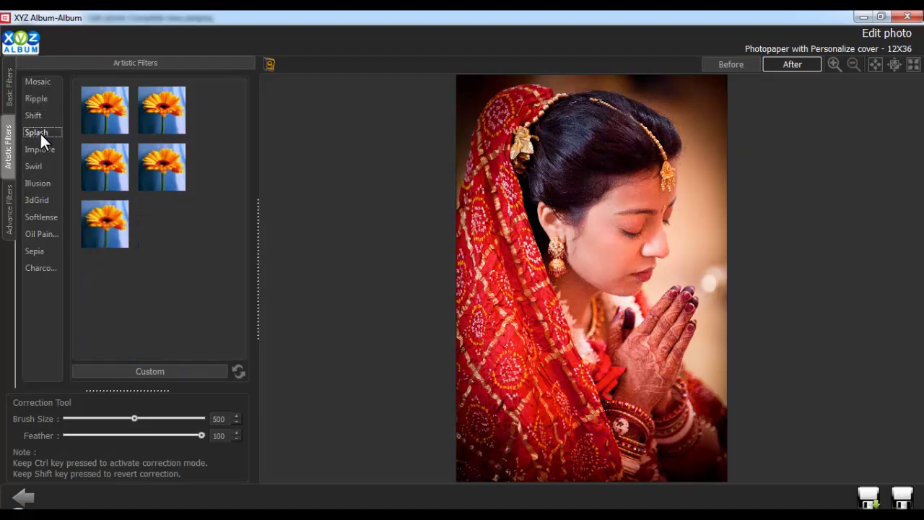
{"action": "left_click", "coordinate": [39, 149]}
{"action": "left_click", "coordinate": [42, 167]}
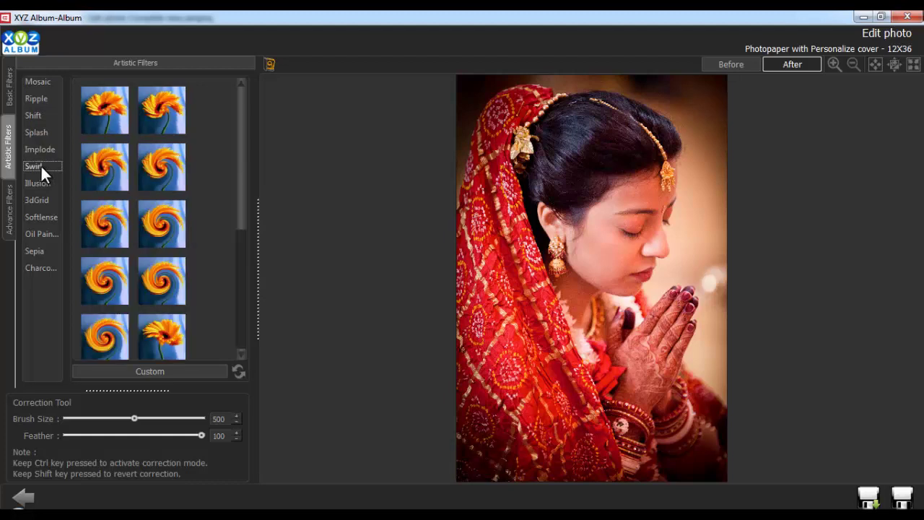
{"action": "left_click", "coordinate": [47, 182]}
{"action": "left_click", "coordinate": [46, 200]}
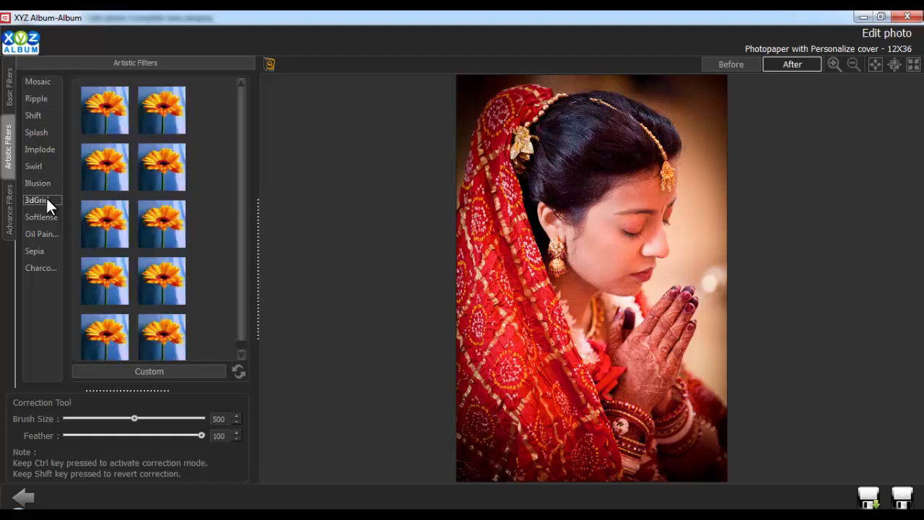
{"action": "left_click", "coordinate": [43, 217]}
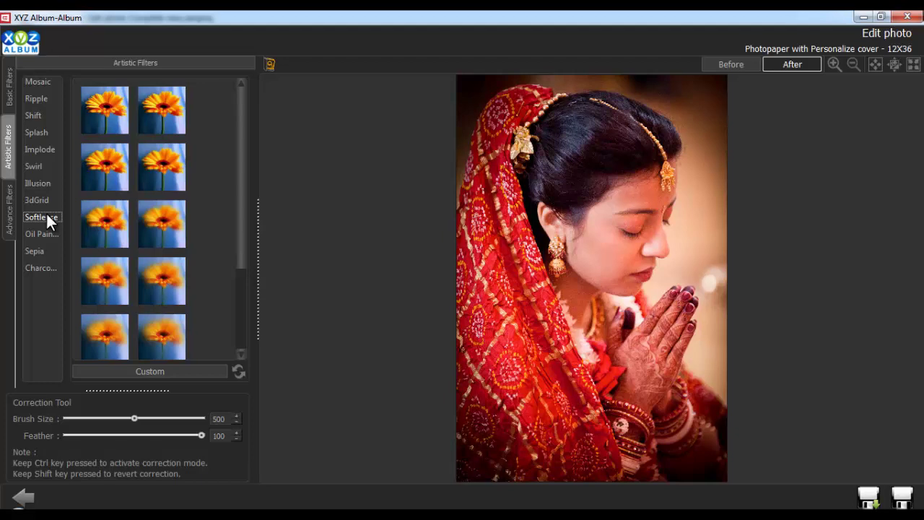
{"action": "left_click", "coordinate": [43, 232]}
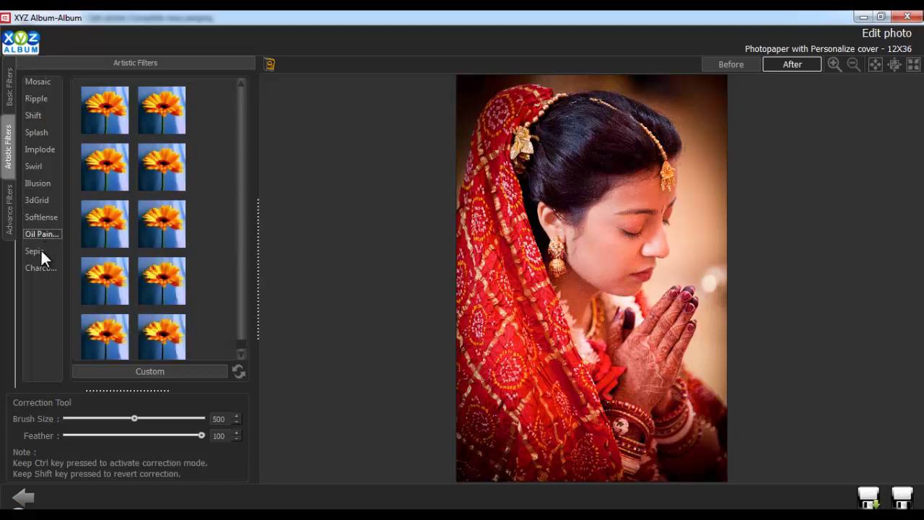
{"action": "left_click", "coordinate": [40, 252]}
{"action": "left_click", "coordinate": [41, 268]}
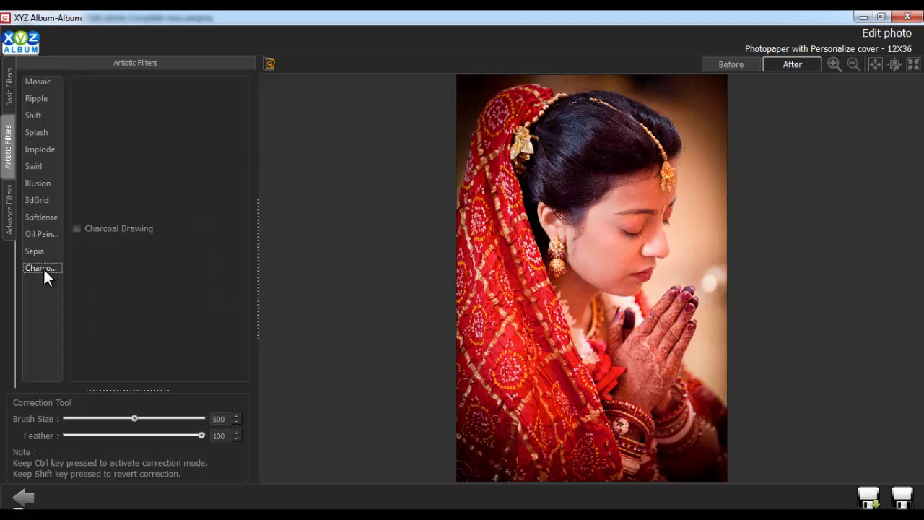
{"action": "left_click", "coordinate": [38, 250]}
- Apply a sepia tone, then discard it by reloading the original photo
{"action": "left_click", "coordinate": [76, 228]}
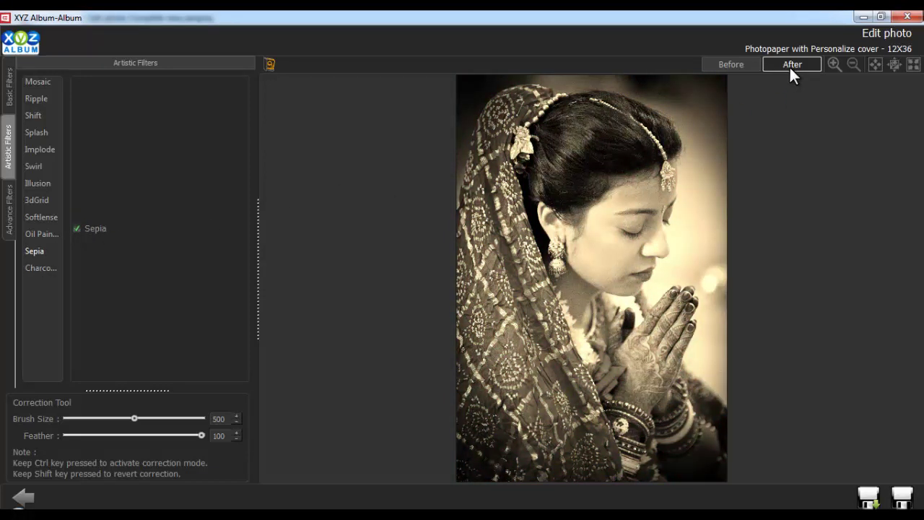
{"action": "left_click", "coordinate": [269, 64]}
{"action": "left_click", "coordinate": [419, 277]}
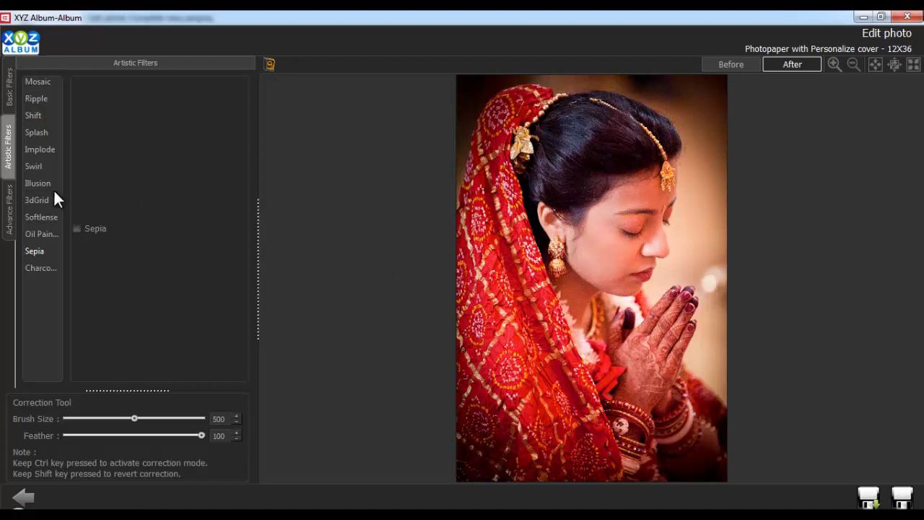
{"action": "left_click", "coordinate": [10, 213]}
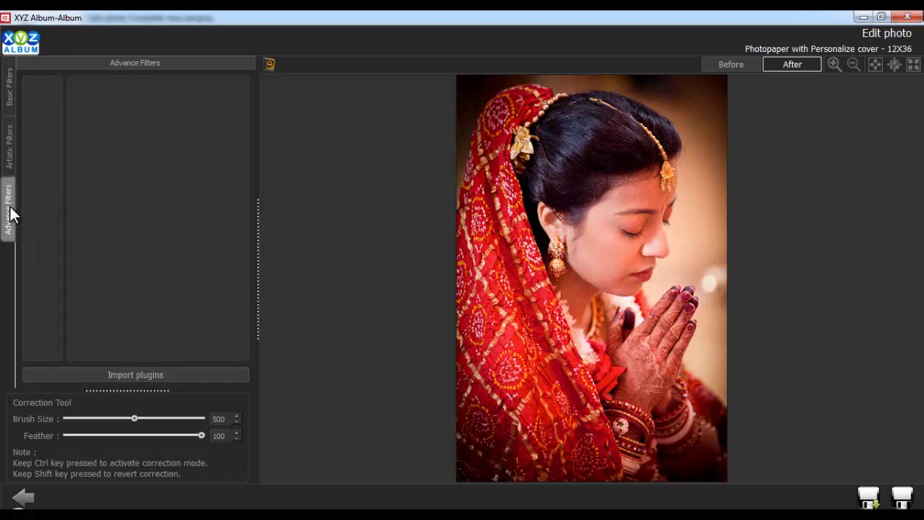
- Import filter plugins and apply the SoftMood filter to the bride photo
{"action": "left_click", "coordinate": [138, 374]}
{"action": "left_click", "coordinate": [810, 490]}
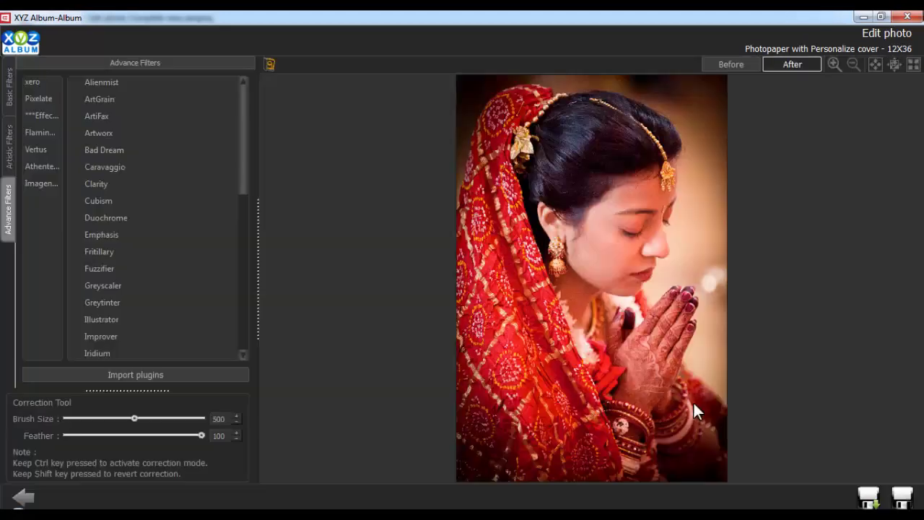
{"action": "scroll", "coordinate": [189, 233], "scroll_direction": "down", "scroll_amount": 10}
{"action": "left_click", "coordinate": [102, 268]}
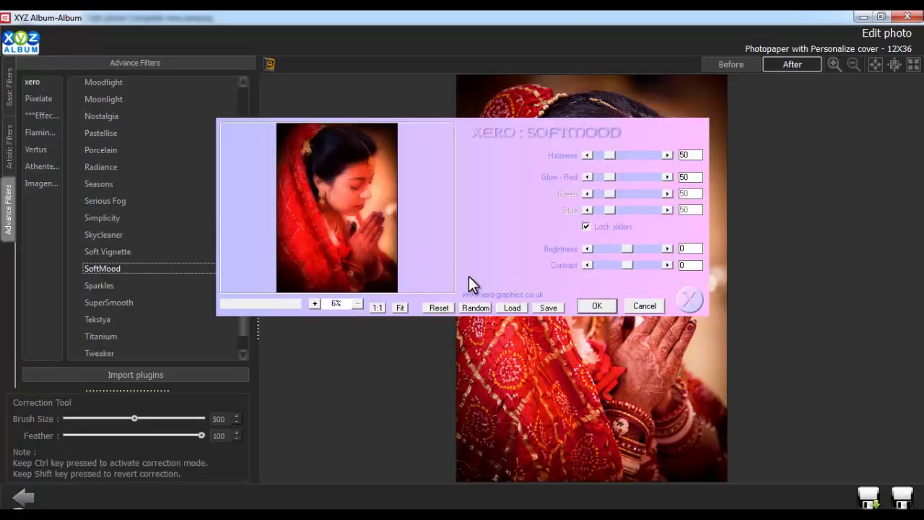
{"action": "left_click", "coordinate": [598, 307]}
{"action": "left_click", "coordinate": [423, 278]}
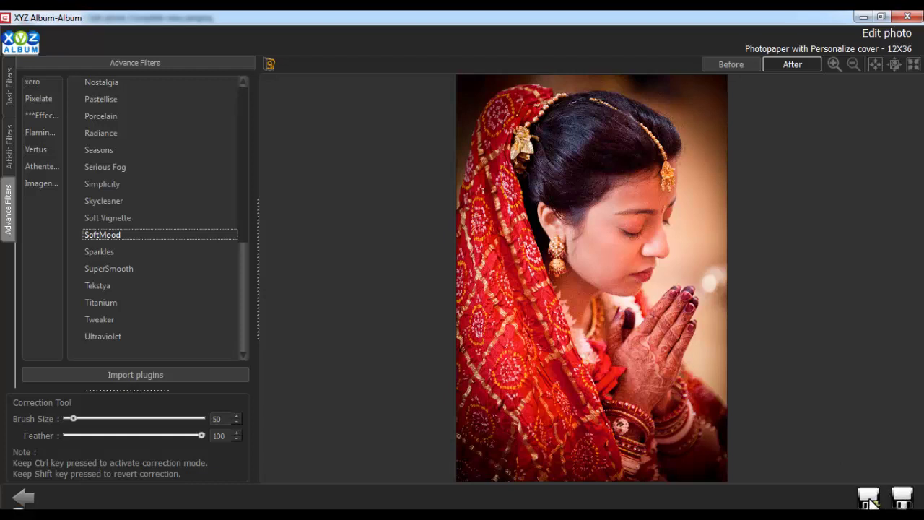
- Save the filtered photo as the copy Wedding_029-copy
{"action": "left_click", "coordinate": [870, 503]}
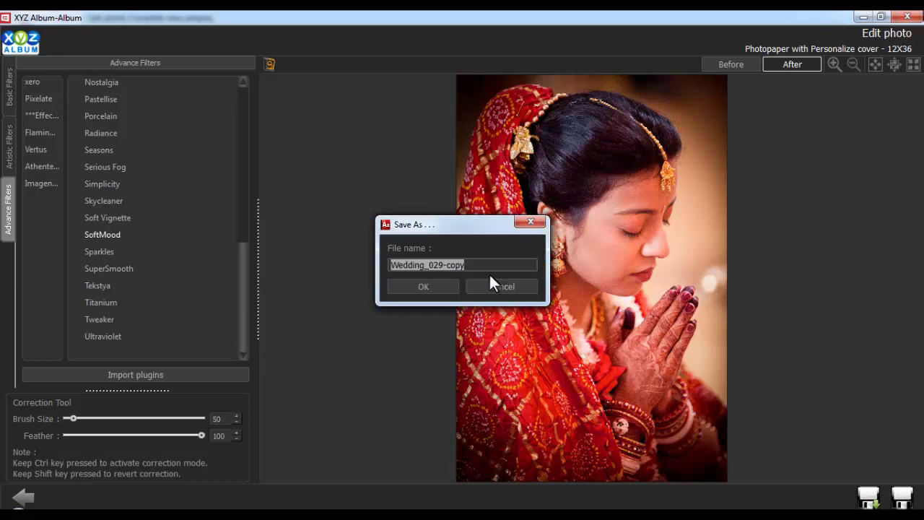
{"action": "left_click_drag", "start_coordinate": [475, 265], "coordinate": [379, 268]}
{"action": "left_click", "coordinate": [415, 285]}
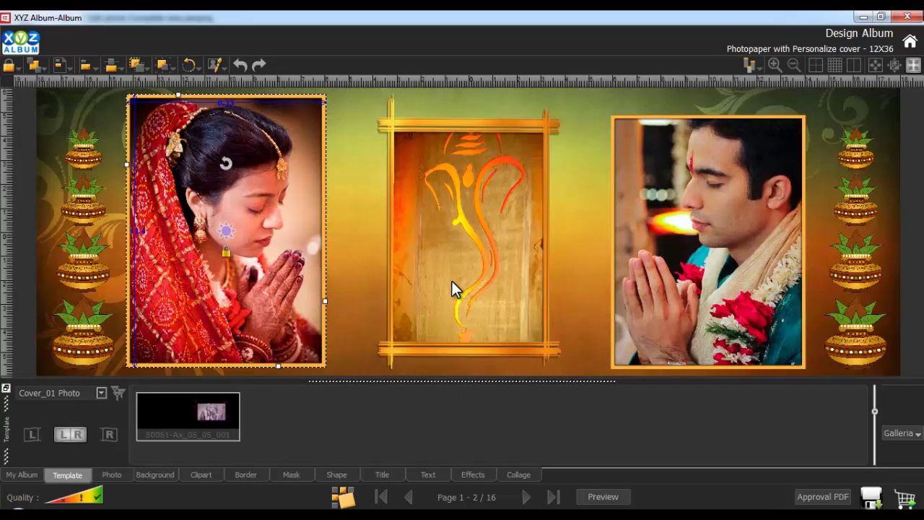
- Select the groom photo and trace a Lasso outline around him
{"action": "left_click", "coordinate": [681, 254]}
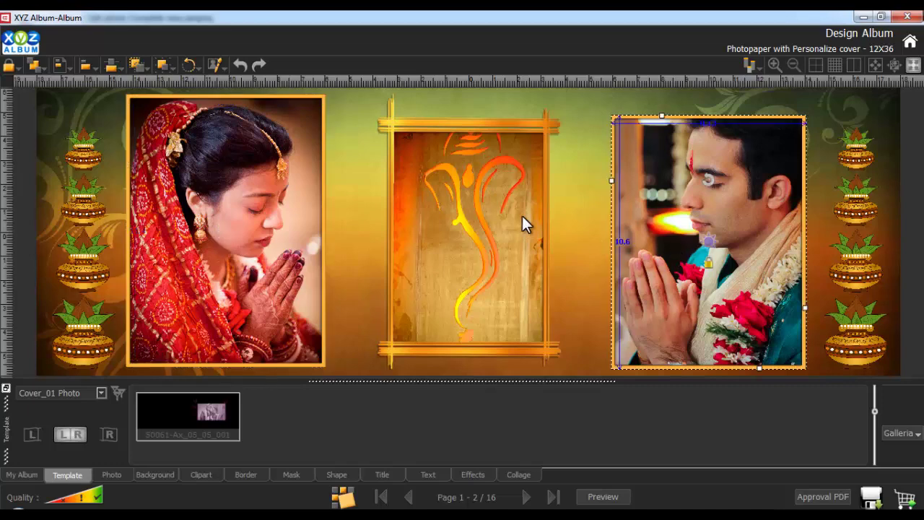
{"action": "left_click", "coordinate": [216, 66]}
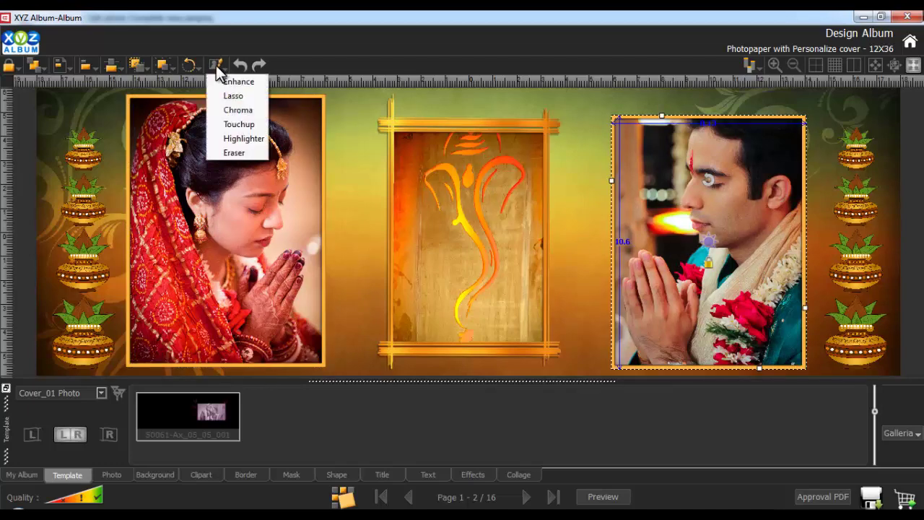
{"action": "left_click", "coordinate": [233, 95]}
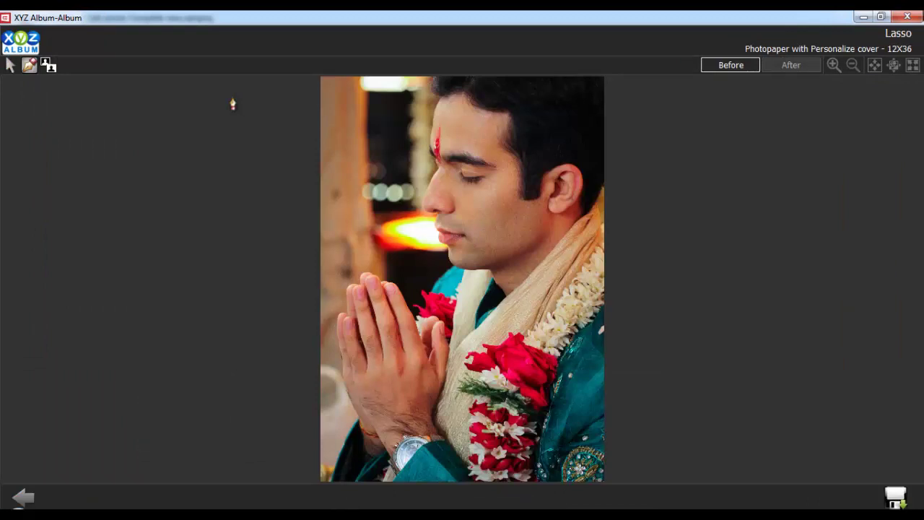
{"action": "scroll", "coordinate": [434, 88], "scroll_direction": "up", "scroll_amount": 3}
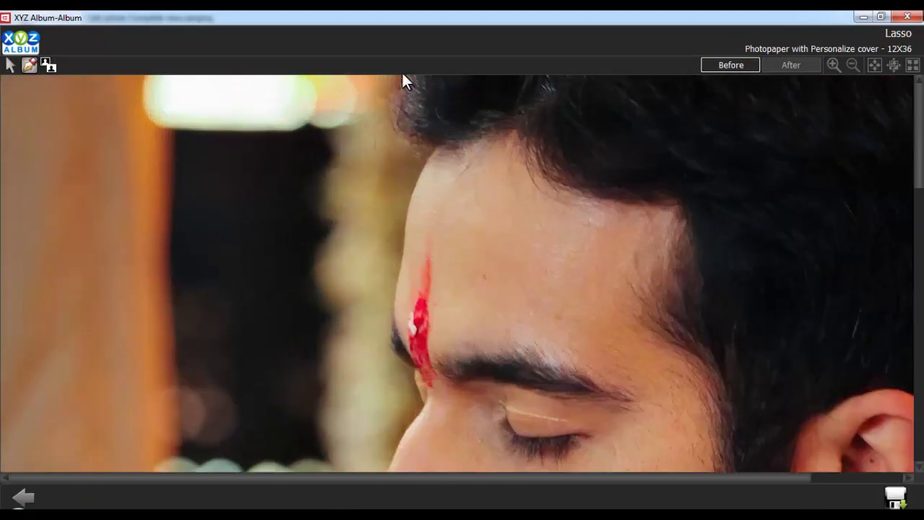
{"action": "mouse_move", "coordinate": [402, 78]}
{"action": "left_mouse_down"}
{"action": "mouse_move", "coordinate": [440, 154]}
{"action": "mouse_move", "coordinate": [393, 294]}
{"action": "mouse_move", "coordinate": [390, 341]}
{"action": "mouse_move", "coordinate": [405, 371]}
{"action": "mouse_move", "coordinate": [340, 275]}
{"action": "mouse_move", "coordinate": [305, 202]}
{"action": "mouse_move", "coordinate": [101, 255]}
{"action": "mouse_move", "coordinate": [911, 180]}
{"action": "mouse_move", "coordinate": [910, 172]}
{"action": "left_mouse_up"}
{"action": "scroll", "coordinate": [382, 327], "scroll_direction": "down", "scroll_amount": 10}
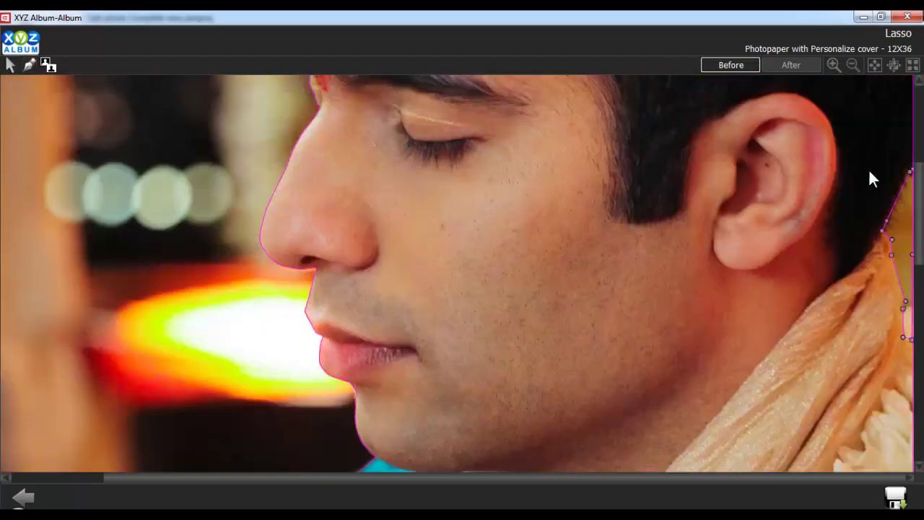
{"action": "left_click", "coordinate": [52, 66]}
- Preview the background-removed cutout and save it as Wedding_31-copy-copy
{"action": "left_click", "coordinate": [874, 65]}
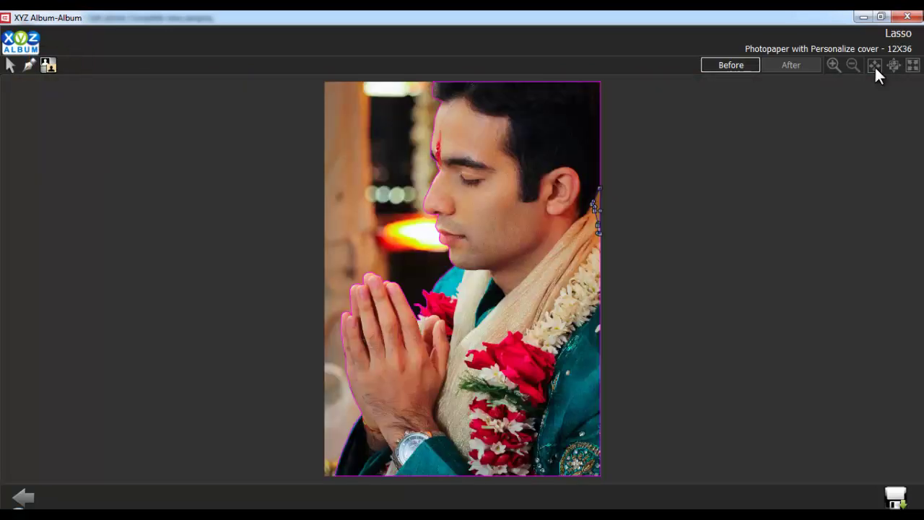
{"action": "left_click", "coordinate": [792, 64]}
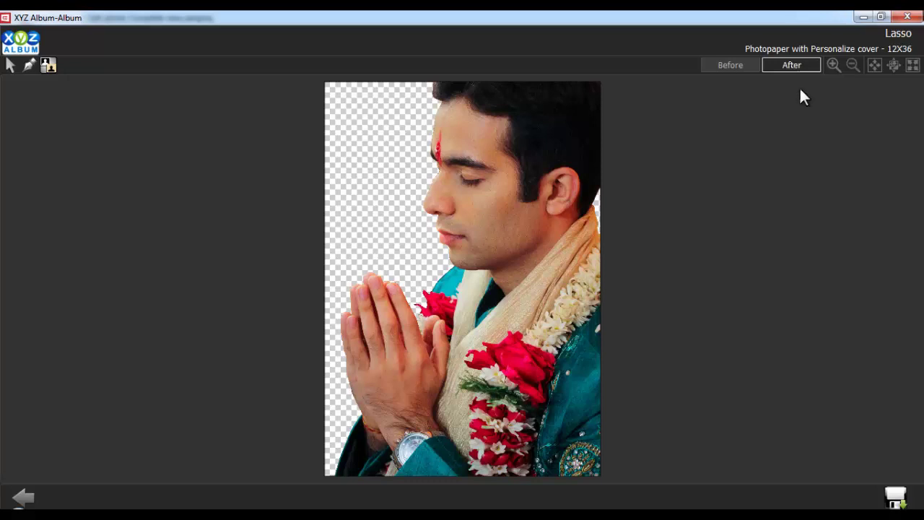
{"action": "left_click", "coordinate": [895, 497]}
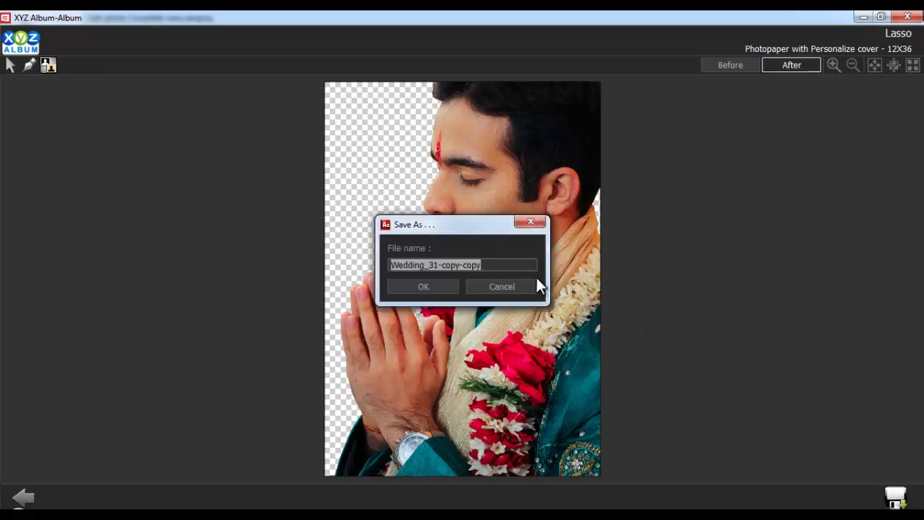
{"action": "left_click", "coordinate": [424, 287]}
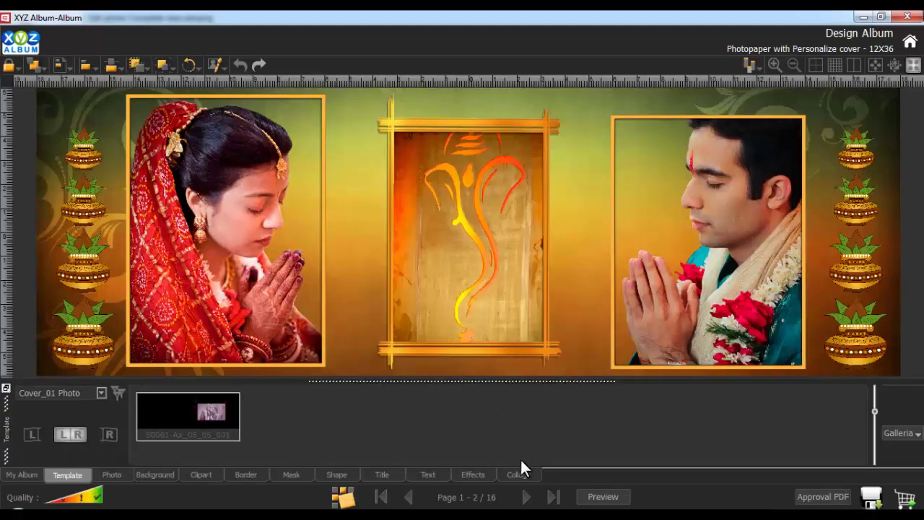
- On page 5-6, open the couple photo in Chroma and sample the green backdrop
{"action": "double_click", "coordinate": [527, 497]}
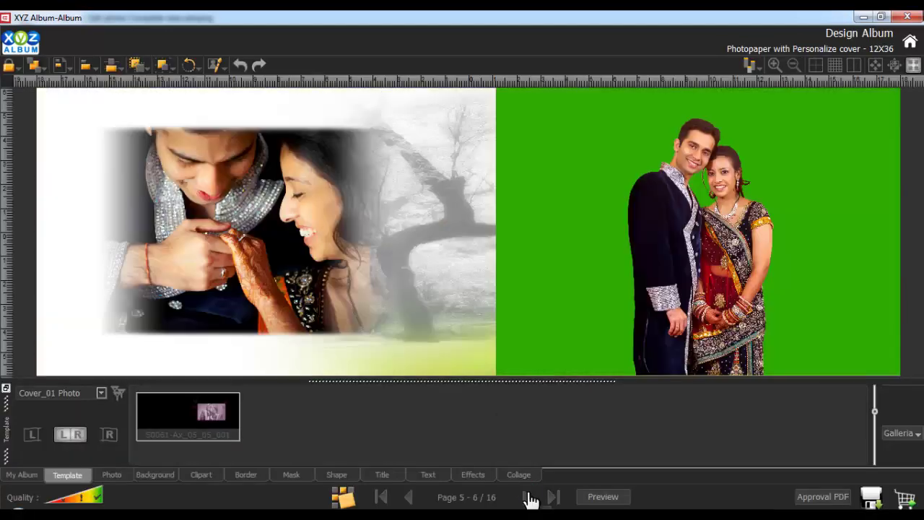
{"action": "left_click", "coordinate": [589, 293]}
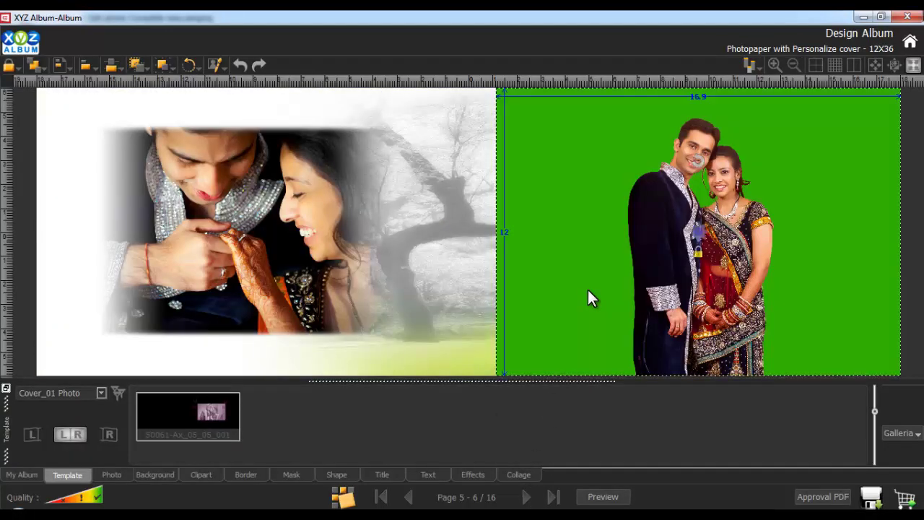
{"action": "left_click", "coordinate": [215, 66]}
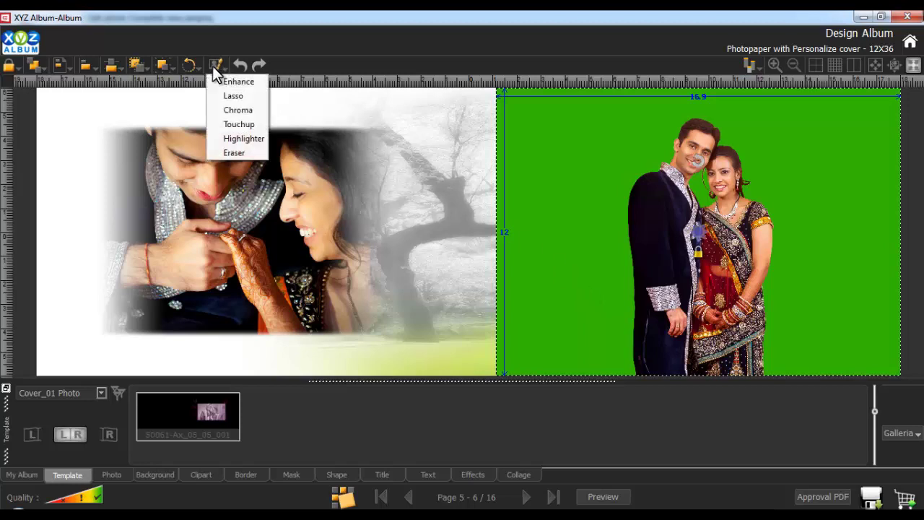
{"action": "left_click", "coordinate": [242, 109]}
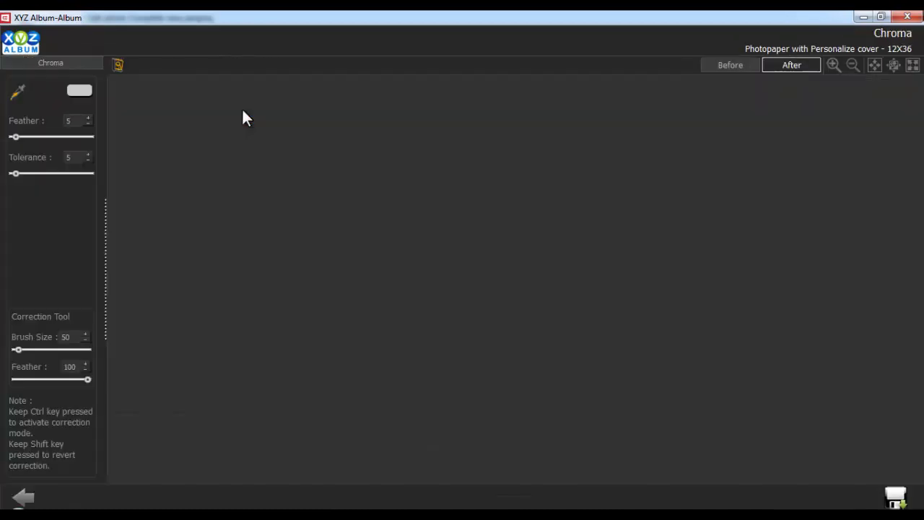
{"action": "left_click", "coordinate": [18, 94]}
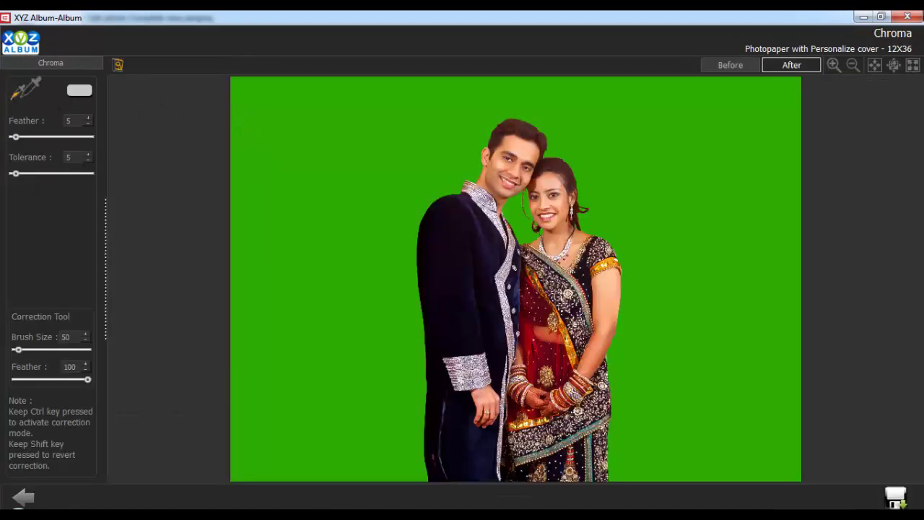
{"action": "left_click", "coordinate": [477, 158]}
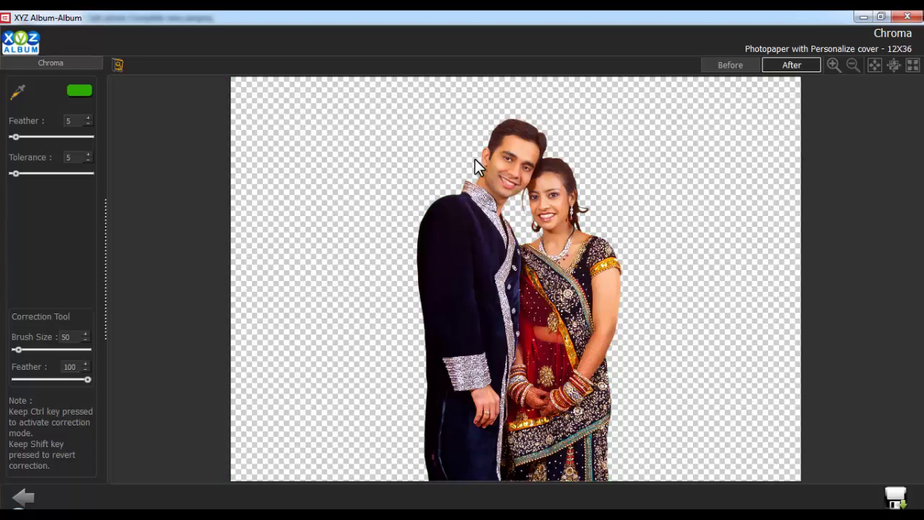
- Set Tolerance to 1 and save the keyed photo as Wedding_153-copy
{"action": "double_click", "coordinate": [75, 121]}
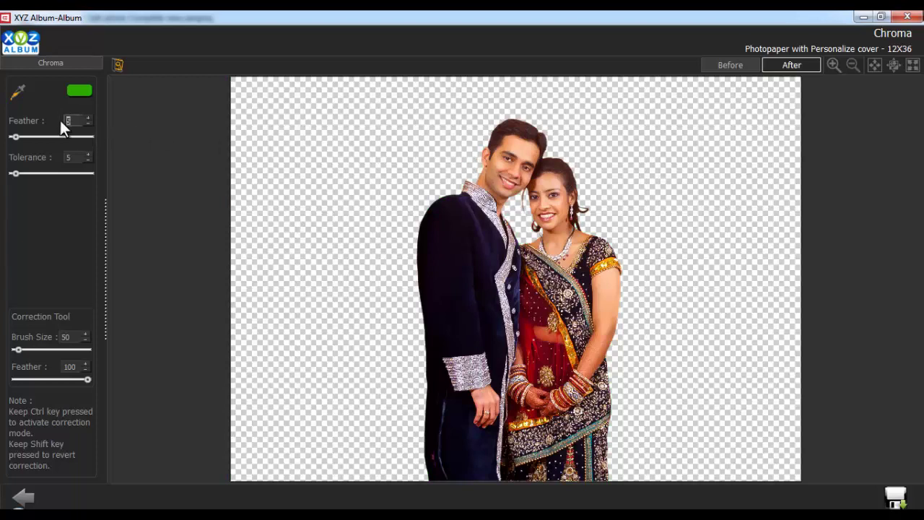
{"action": "double_click", "coordinate": [73, 157]}
{"action": "double_click", "coordinate": [70, 337]}
{"action": "double_click", "coordinate": [72, 367]}
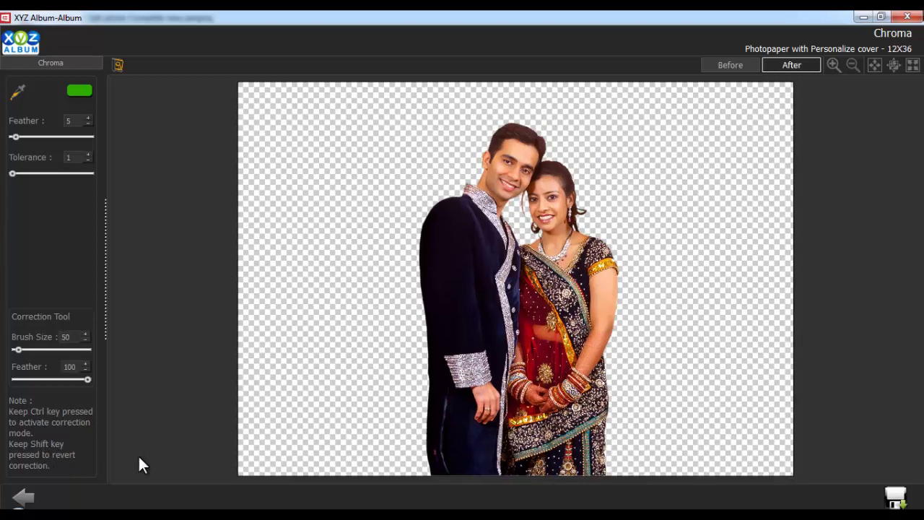
{"action": "left_click", "coordinate": [894, 497]}
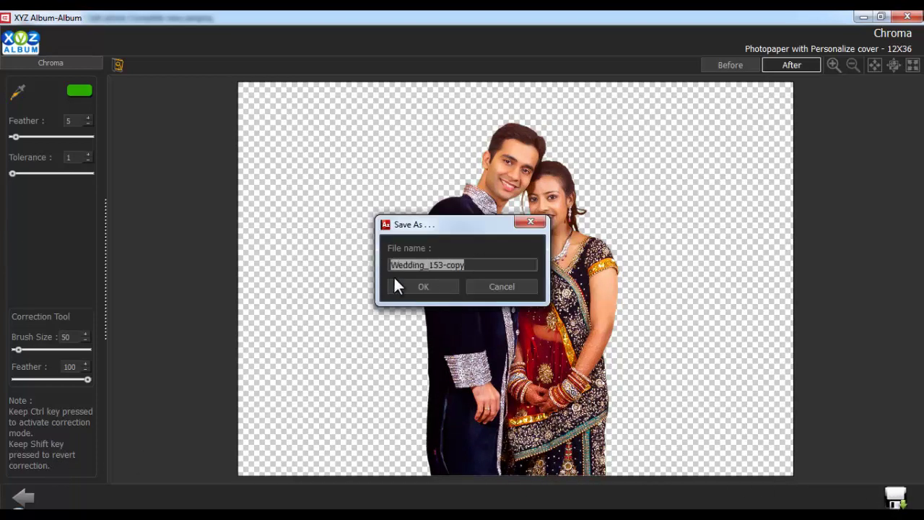
{"action": "left_click", "coordinate": [422, 287]}
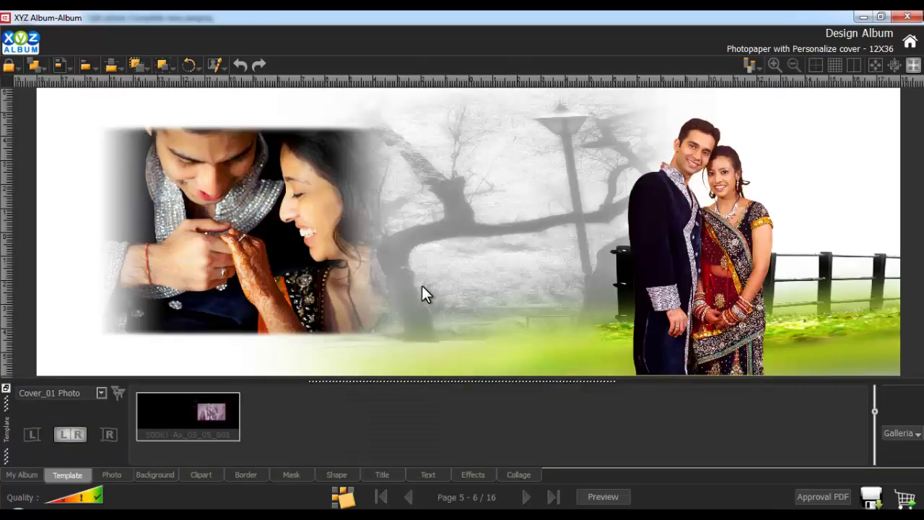
- Return to the page 3-4 spread and open its left mirror photo in the Touchup editor
{"action": "left_click", "coordinate": [408, 496]}
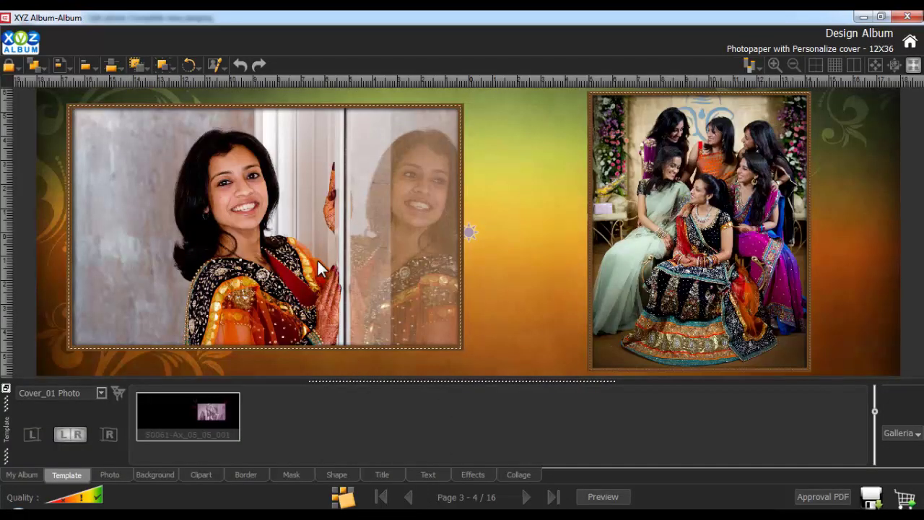
{"action": "left_click", "coordinate": [304, 224]}
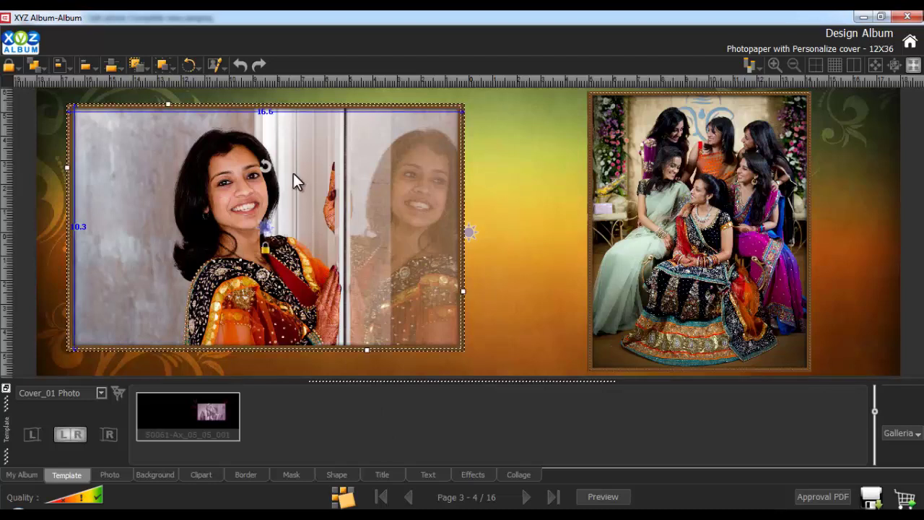
{"action": "left_click", "coordinate": [216, 64]}
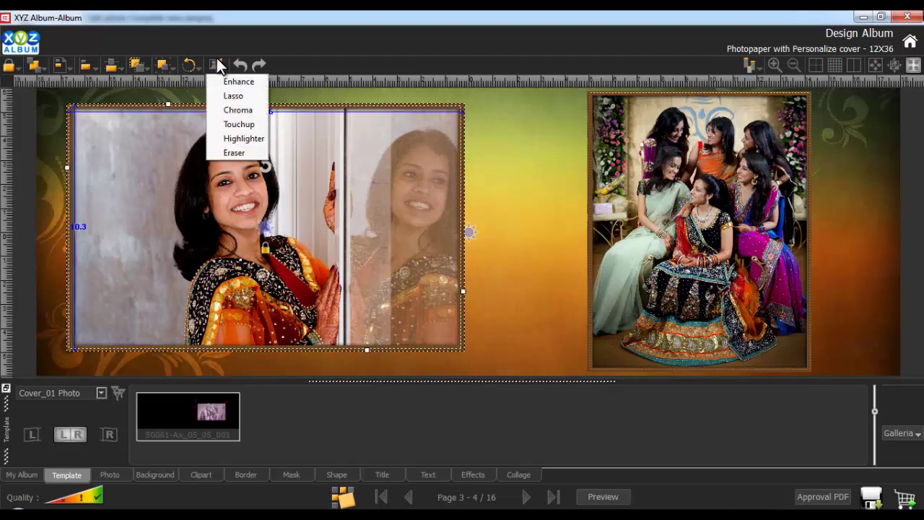
{"action": "left_click", "coordinate": [235, 123]}
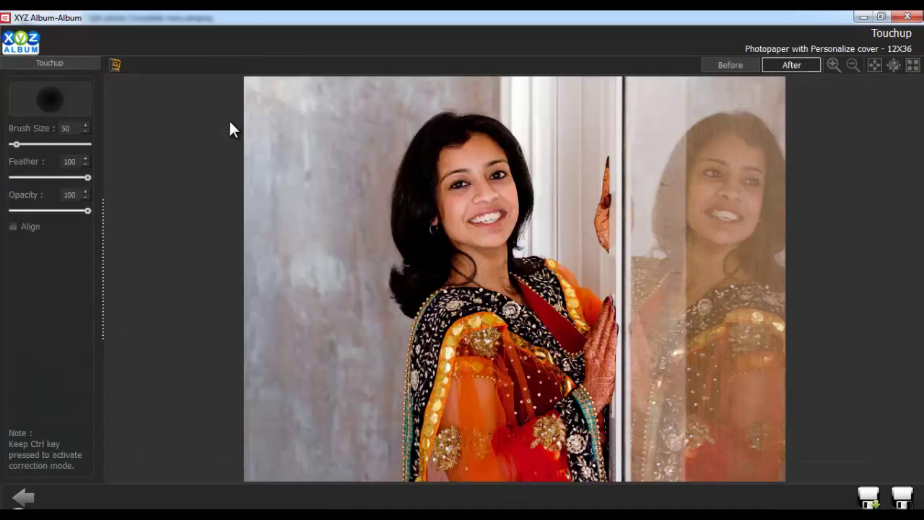
- Set the Touchup brush size to 30 and opacity to 80
{"action": "double_click", "coordinate": [72, 130]}
{"action": "type", "text": "30"}
{"action": "double_click", "coordinate": [71, 162]}
{"action": "double_click", "coordinate": [72, 195]}
{"action": "type", "text": "80"}
- Set a clone source on the cheek and clone smooth skin over the cheek spot
{"action": "left_click", "coordinate": [453, 214]}
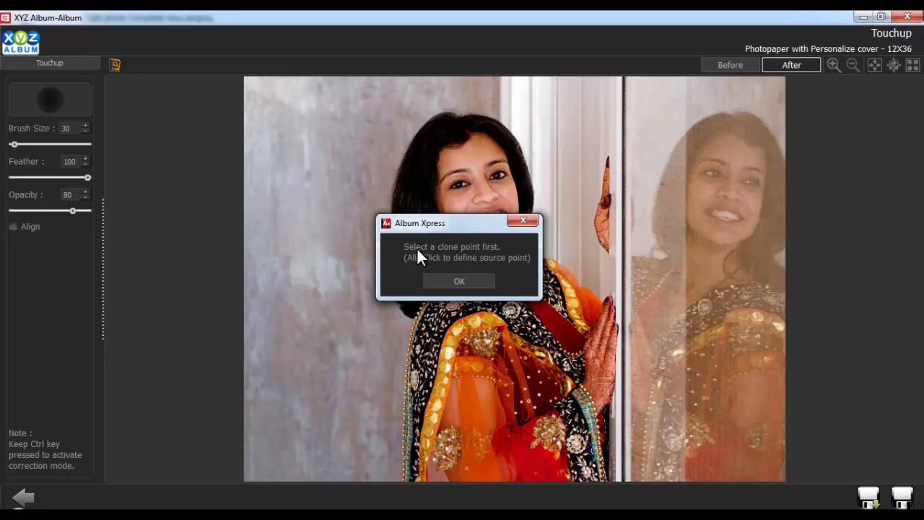
{"action": "left_click", "coordinate": [458, 282]}
{"action": "scroll", "coordinate": [459, 225], "scroll_direction": "up", "scroll_amount": 3}
{"action": "left_click", "coordinate": [459, 225], "text": "ctrl"}
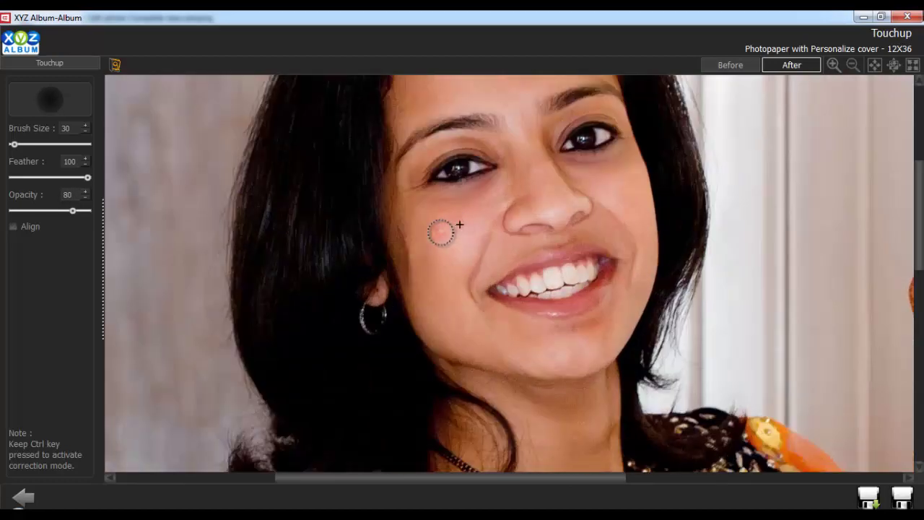
{"action": "left_click_drag", "start_coordinate": [441, 231], "coordinate": [428, 265]}
{"action": "left_click", "coordinate": [875, 65]}
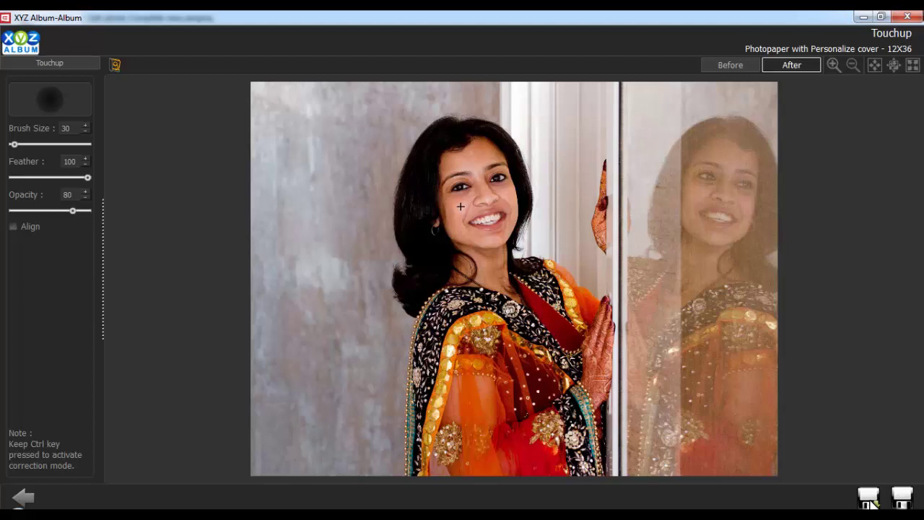
- Save the retouched photo as the copy Post wedding_01-copy
{"action": "left_click", "coordinate": [870, 502]}
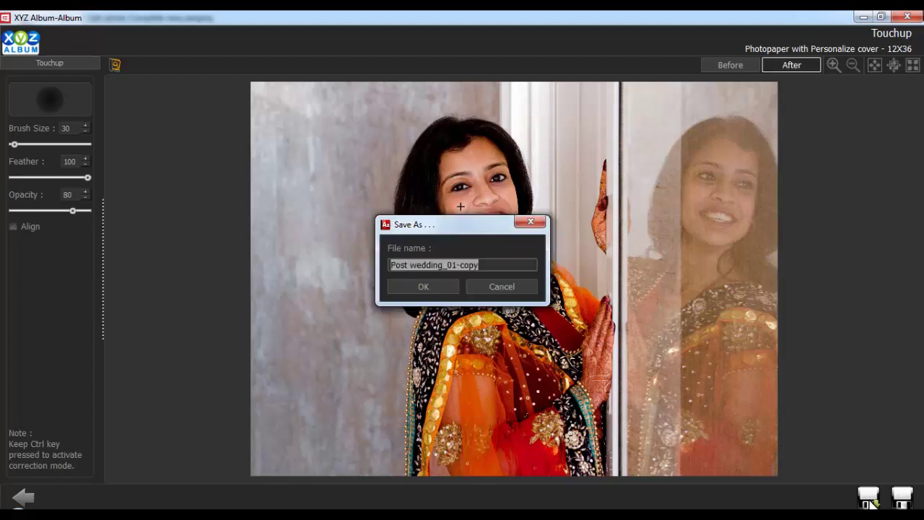
{"action": "left_click_drag", "start_coordinate": [498, 264], "coordinate": [383, 268]}
{"action": "left_click", "coordinate": [421, 285]}
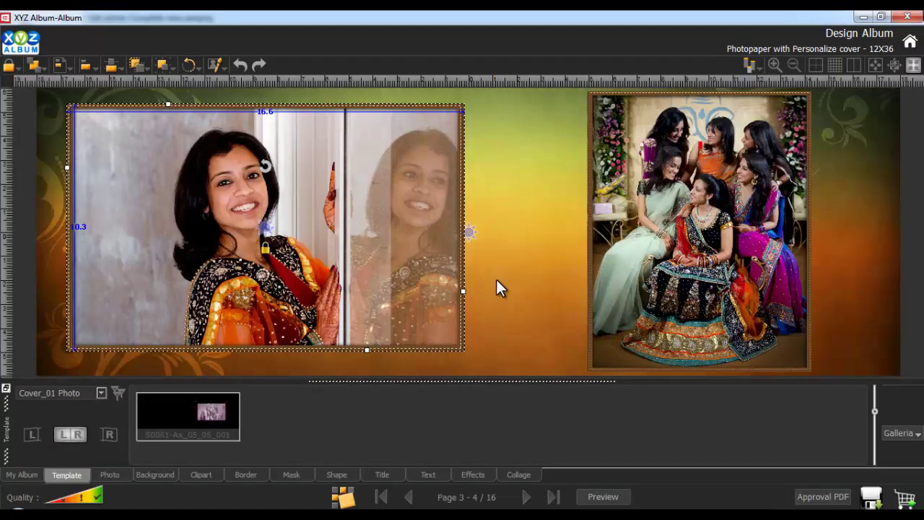
- Open the right-hand group photo in the Highlighter editor
{"action": "left_click", "coordinate": [681, 228]}
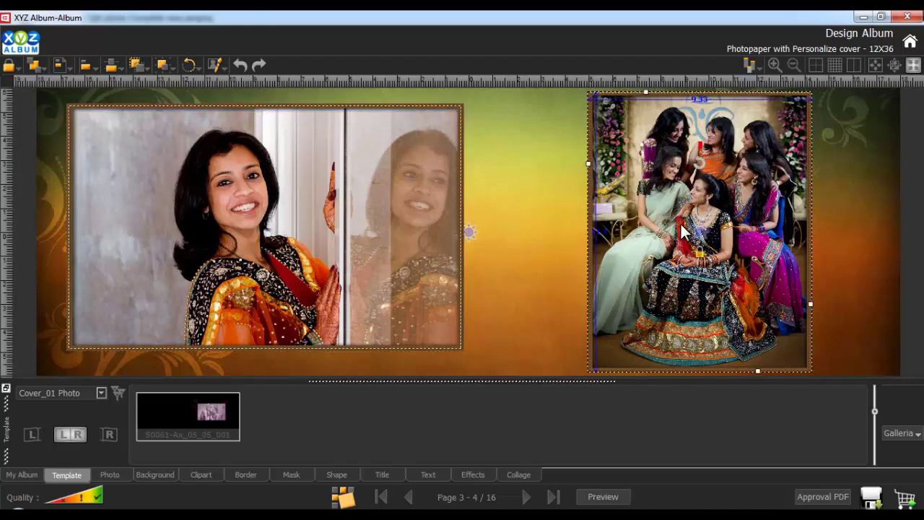
{"action": "left_click", "coordinate": [217, 64]}
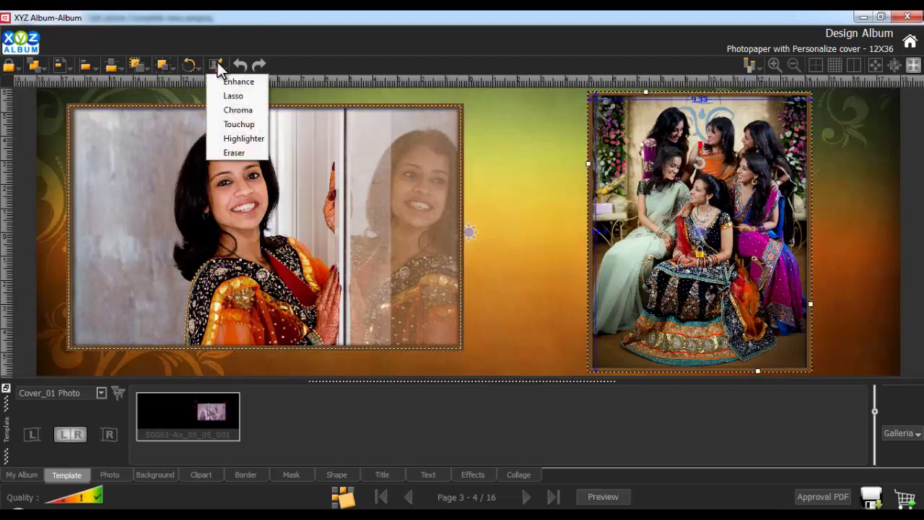
{"action": "left_click", "coordinate": [233, 138]}
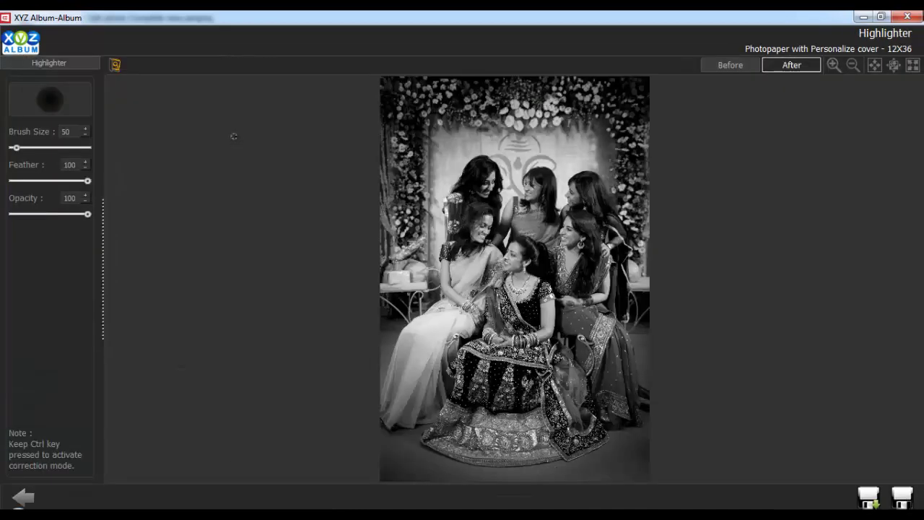
- Set the Highlighter brush size to 150
{"action": "left_click", "coordinate": [59, 132]}
{"action": "type", "text": "150"}
{"action": "double_click", "coordinate": [79, 164]}
{"action": "left_click_drag", "start_coordinate": [79, 198], "coordinate": [56, 200]}
{"action": "scroll", "coordinate": [517, 274], "scroll_direction": "up", "scroll_amount": 2}
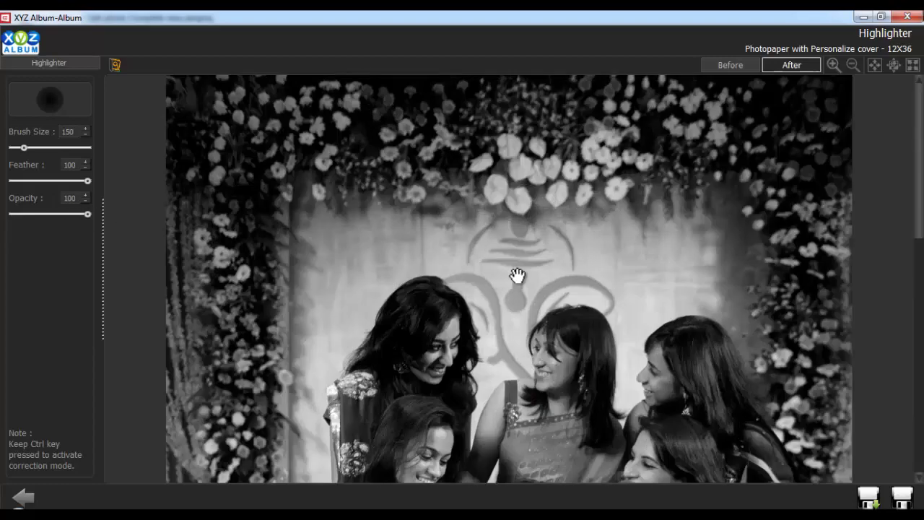
{"action": "scroll", "coordinate": [457, 231], "scroll_direction": "down", "scroll_amount": 4}
- Paint colour back onto the seated woman's outfit, undoing the orange spill onto the floor
{"action": "mouse_move", "coordinate": [223, 332]}
{"action": "left_mouse_down"}
{"action": "mouse_move", "coordinate": [182, 402]}
{"action": "mouse_move", "coordinate": [134, 397]}
{"action": "left_mouse_up"}
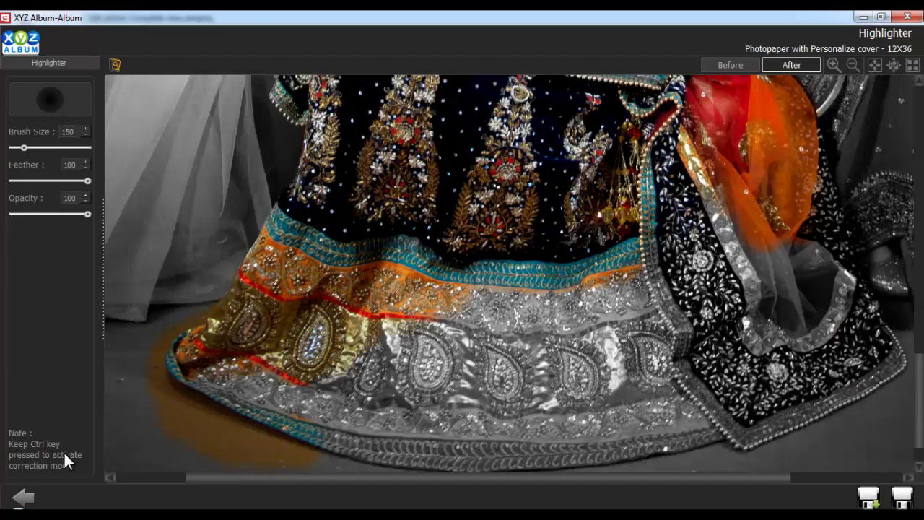
{"action": "key", "text": "ctrl+z"}
{"action": "scroll", "coordinate": [505, 274], "scroll_direction": "up", "scroll_amount": 5}
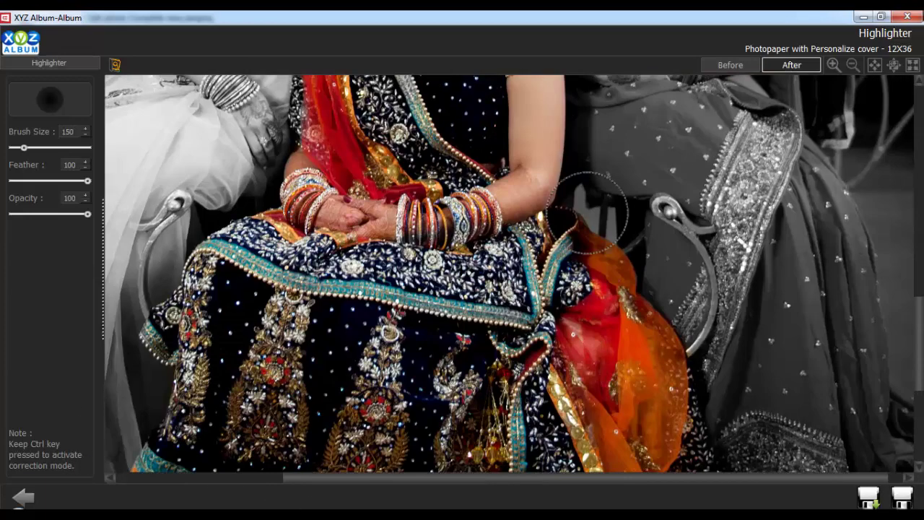
{"action": "left_click", "coordinate": [873, 63]}
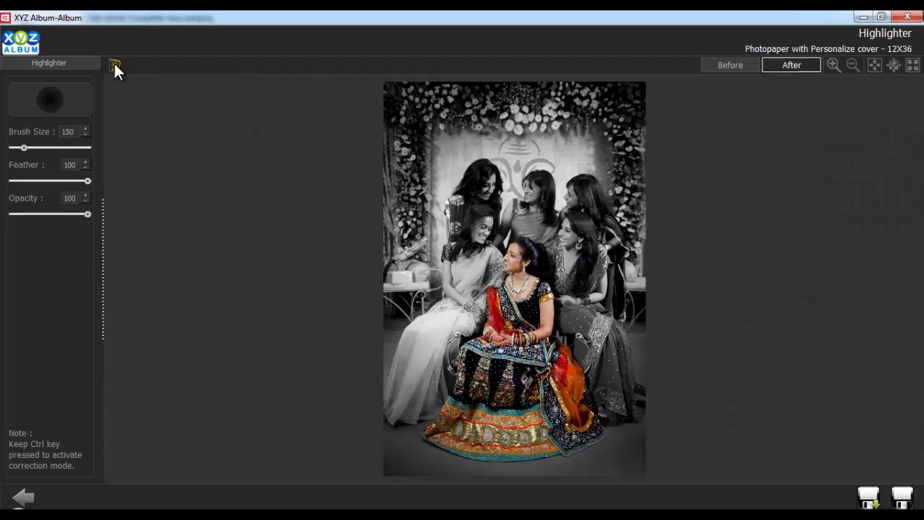
- Save the photo as Reception_008-copy and move on to the pages 5–6 spread
{"action": "left_click", "coordinate": [870, 500]}
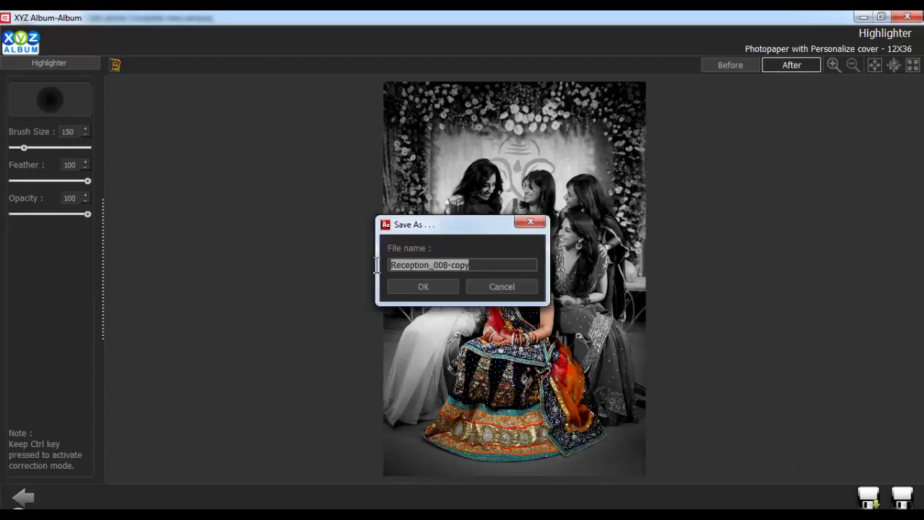
{"action": "left_click", "coordinate": [423, 286]}
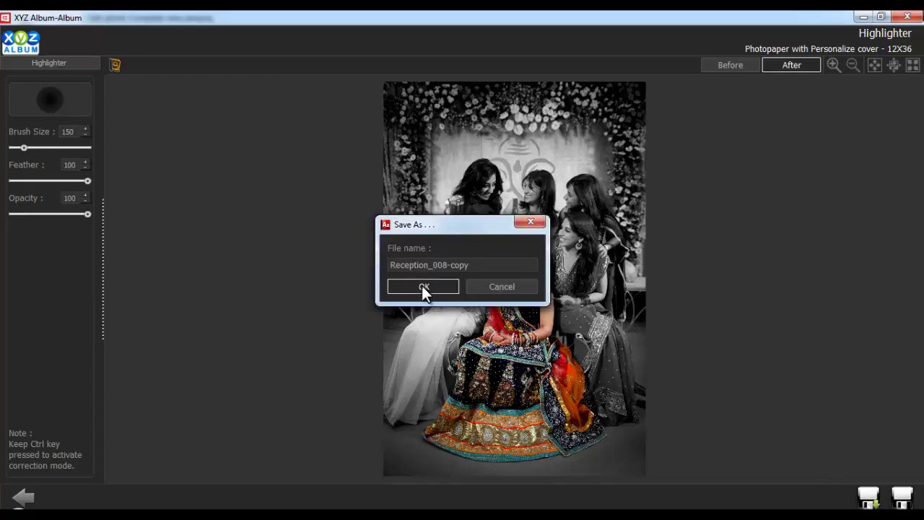
{"action": "left_click", "coordinate": [526, 496]}
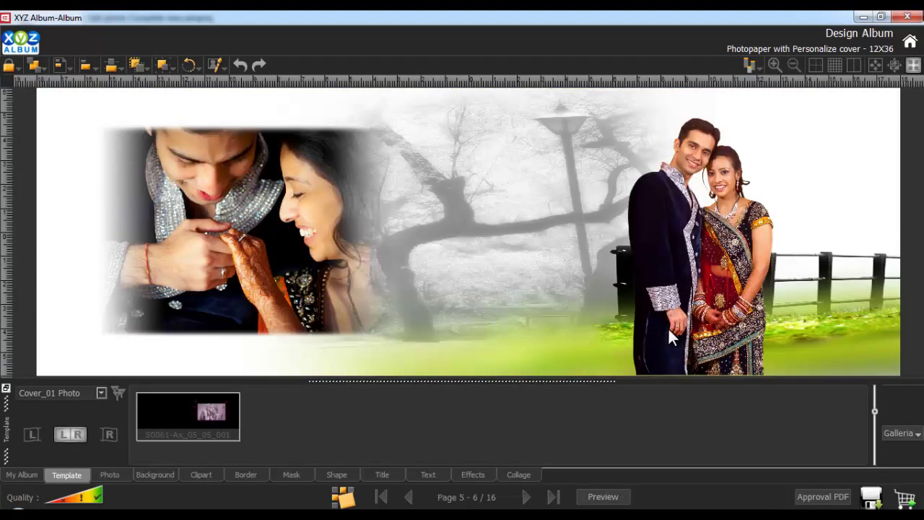
- Select the couple photo on pages 5–6 and bring up the photo-edit tool list
{"action": "left_click", "coordinate": [718, 246]}
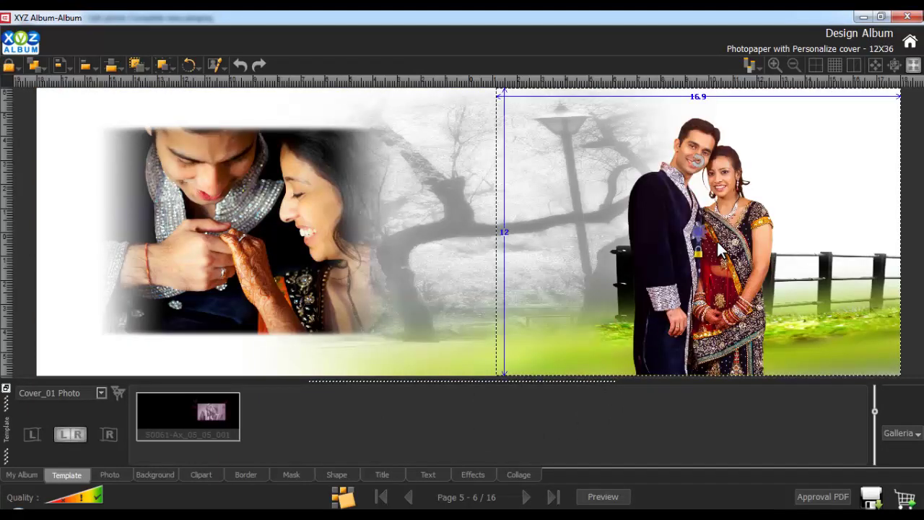
{"action": "left_click", "coordinate": [215, 66]}
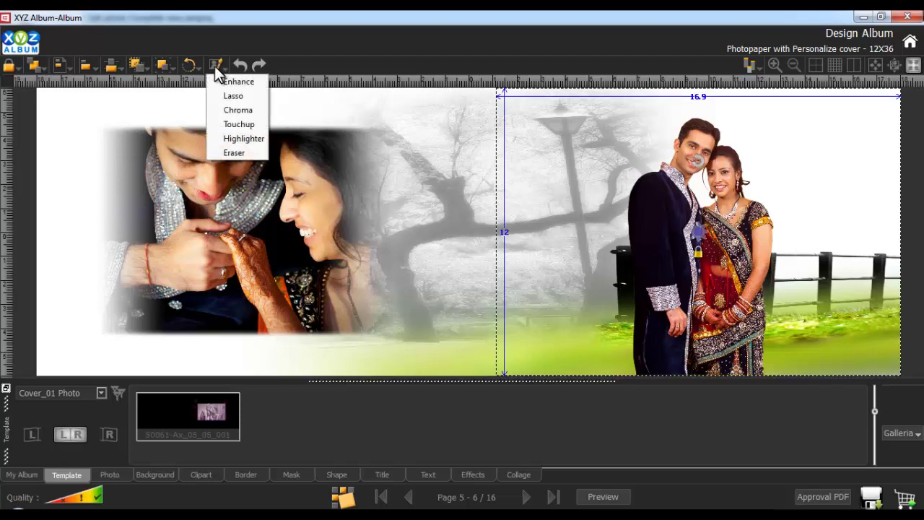
- Open the couple photo in the Eraser editor with brush size 250 and opacity 100
{"action": "left_click", "coordinate": [238, 153]}
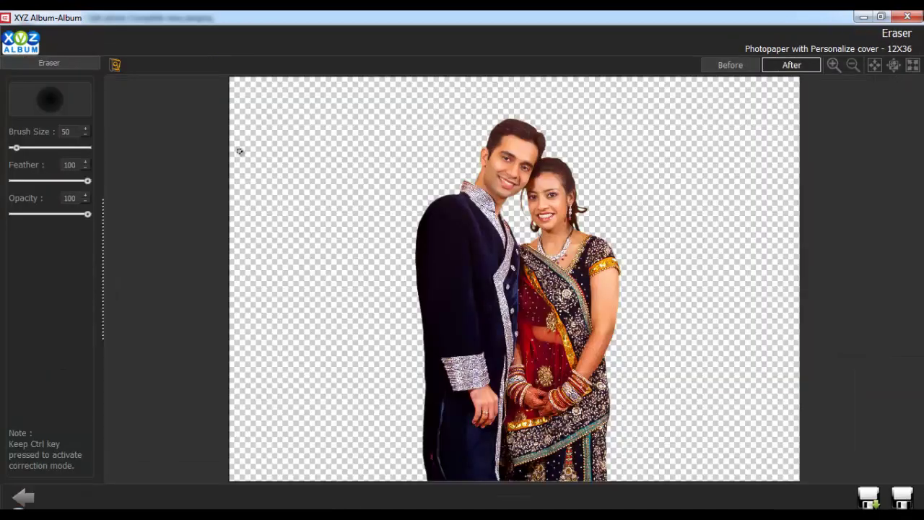
{"action": "double_click", "coordinate": [64, 132]}
{"action": "type", "text": "250"}
{"action": "double_click", "coordinate": [70, 164]}
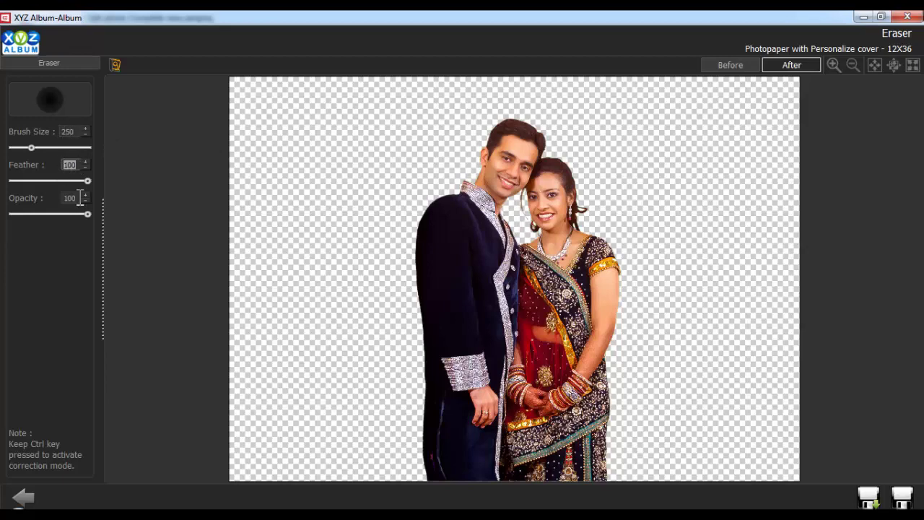
{"action": "double_click", "coordinate": [62, 198]}
{"action": "key", "text": "BackSpace"}
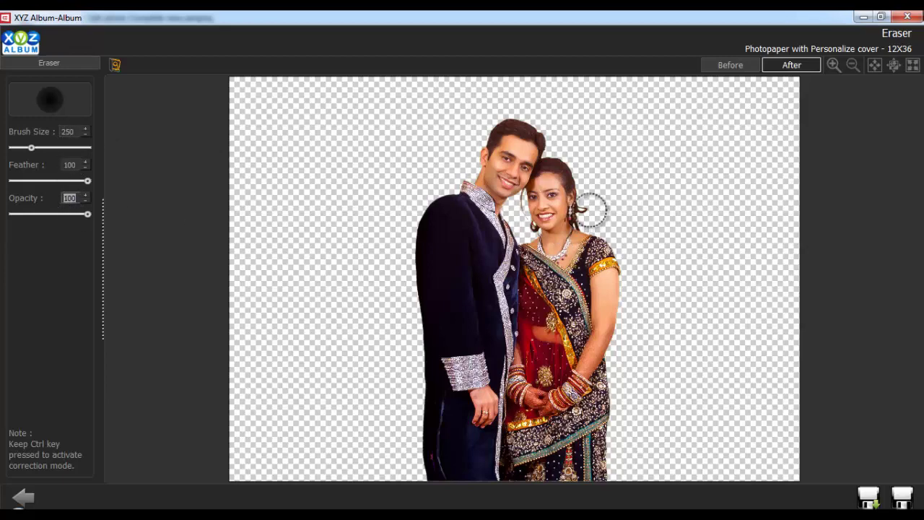
{"action": "scroll", "coordinate": [599, 231], "scroll_direction": "up", "scroll_amount": 3}
{"action": "type", "text": "100"}
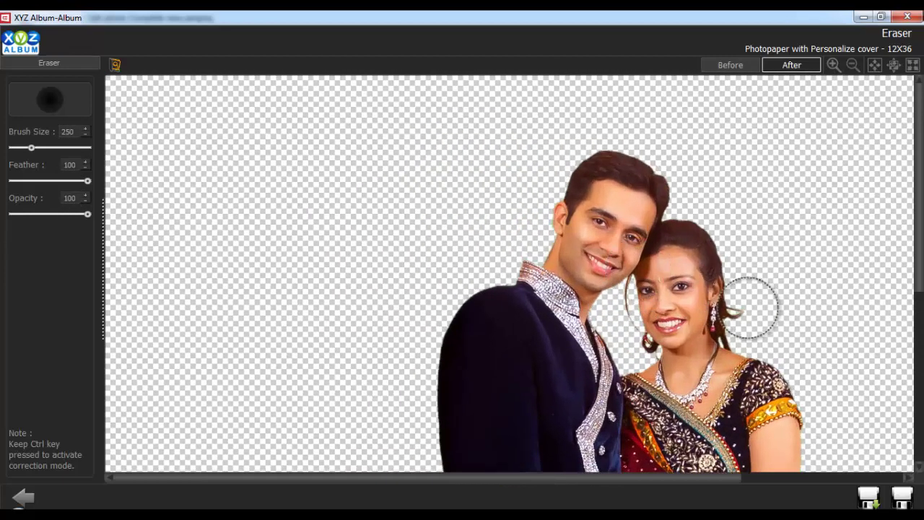
- Erase and restore a shoulder-edge patch, then begin saving as Wedding_153-copy-copy
{"action": "left_click_drag", "start_coordinate": [750, 306], "coordinate": [747, 364]}
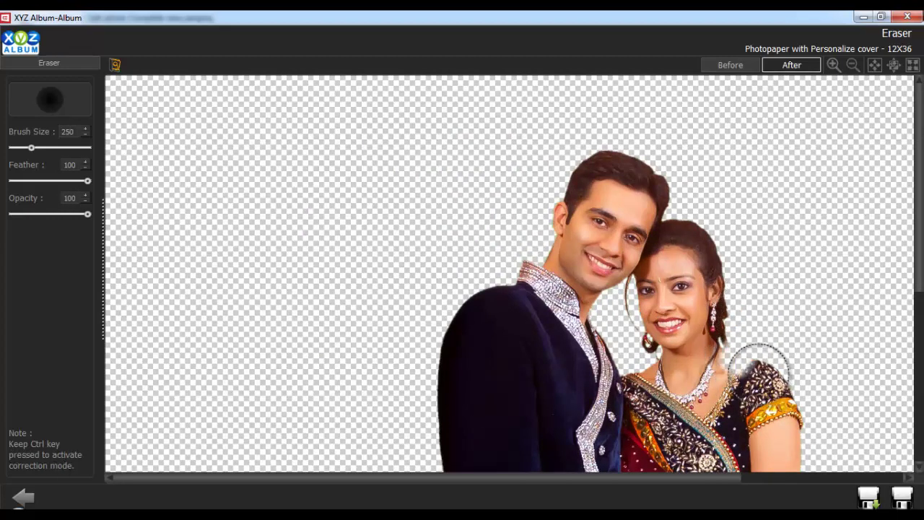
{"action": "mouse_move", "coordinate": [759, 351]}
{"action": "left_mouse_down"}
{"action": "mouse_move", "coordinate": [738, 340]}
{"action": "mouse_move", "coordinate": [729, 348]}
{"action": "left_mouse_up"}
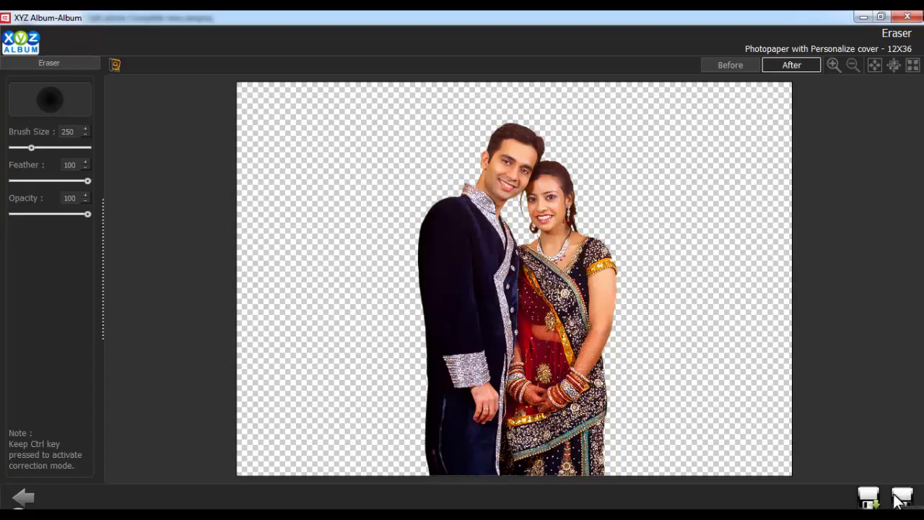
{"action": "left_click", "coordinate": [869, 499]}
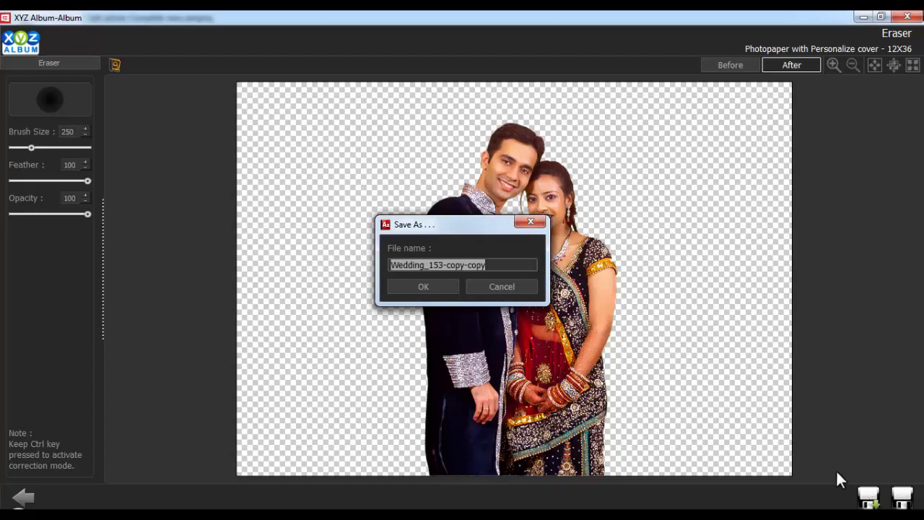
{"action": "left_click_drag", "start_coordinate": [511, 266], "coordinate": [380, 266]}
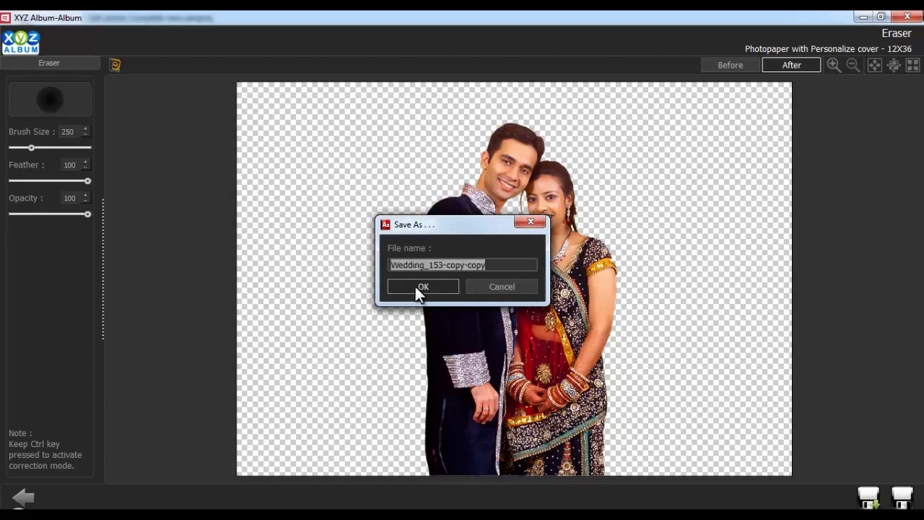